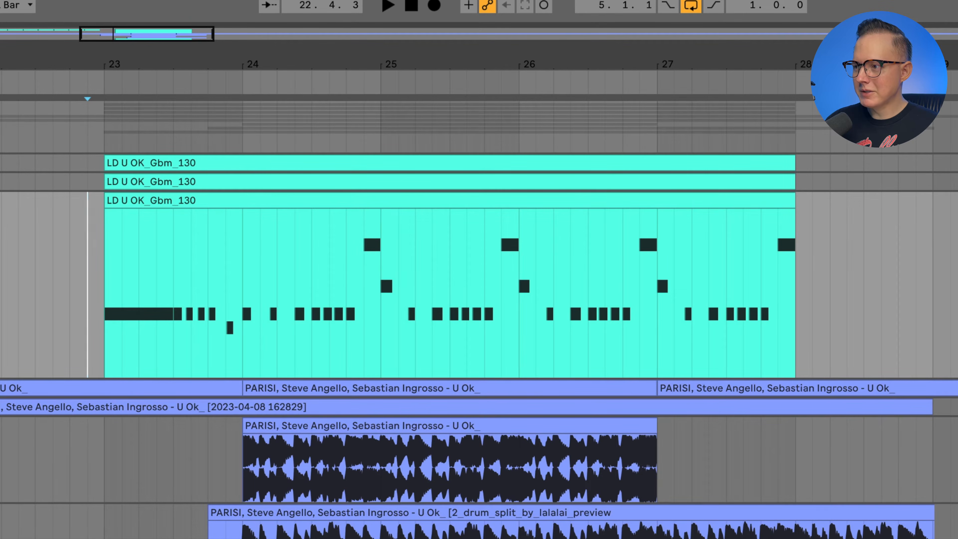
Collapse the lowest lead MIDI track and expand the lead track above it
{"action": "key", "text": "u"}
{"action": "key", "text": "Up"}
{"action": "key", "text": "u"}
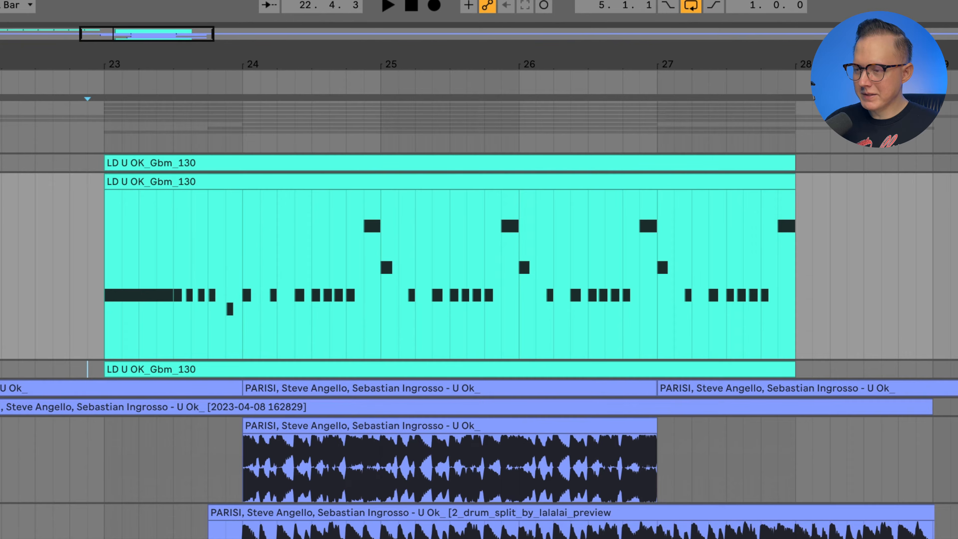
{"action": "left_click", "coordinate": [278, 240]}
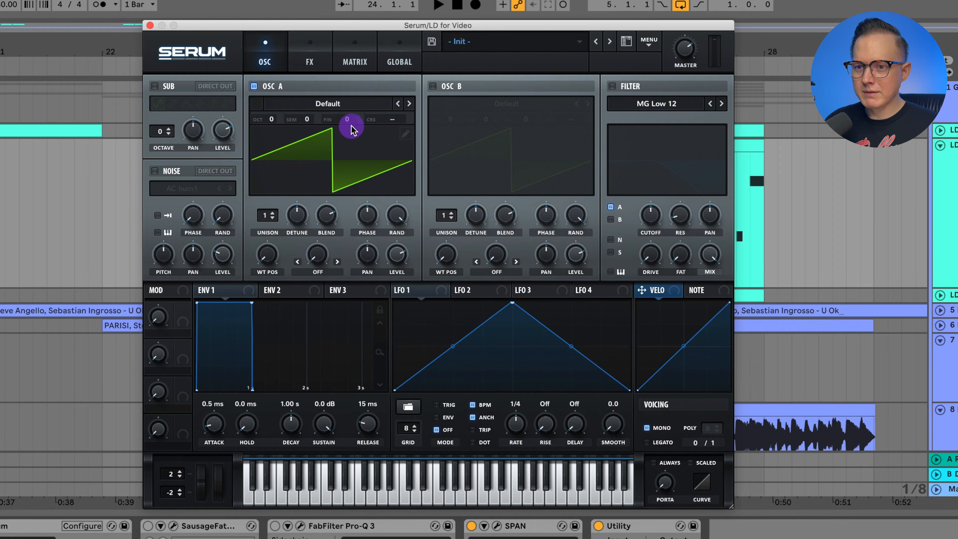
Load the Analog wavetable Basic Shapes into oscillator A and move its wavetable position to the saw shape
{"action": "left_click", "coordinate": [337, 107]}
{"action": "mouse_move", "coordinate": [338, 121]}
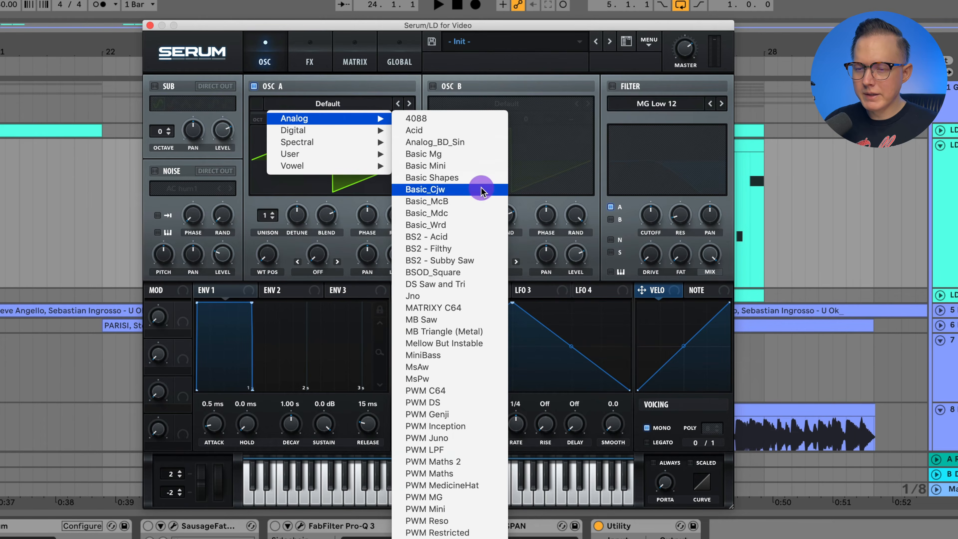
{"action": "left_click", "coordinate": [452, 179]}
{"action": "left_click_drag", "start_coordinate": [267, 248], "coordinate": [272, 246]}
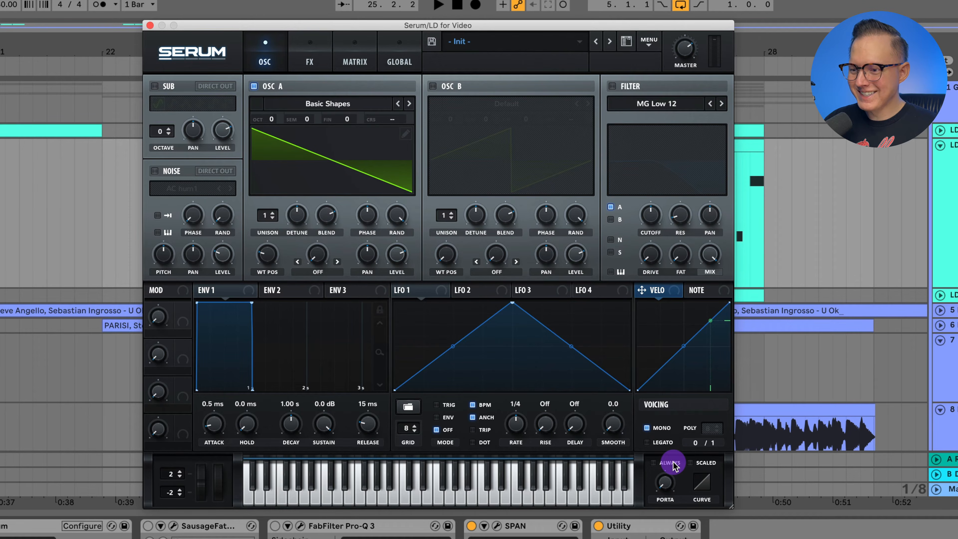
Set the portamento time to 112 with the Always option enabled
{"action": "double_click", "coordinate": [666, 481]}
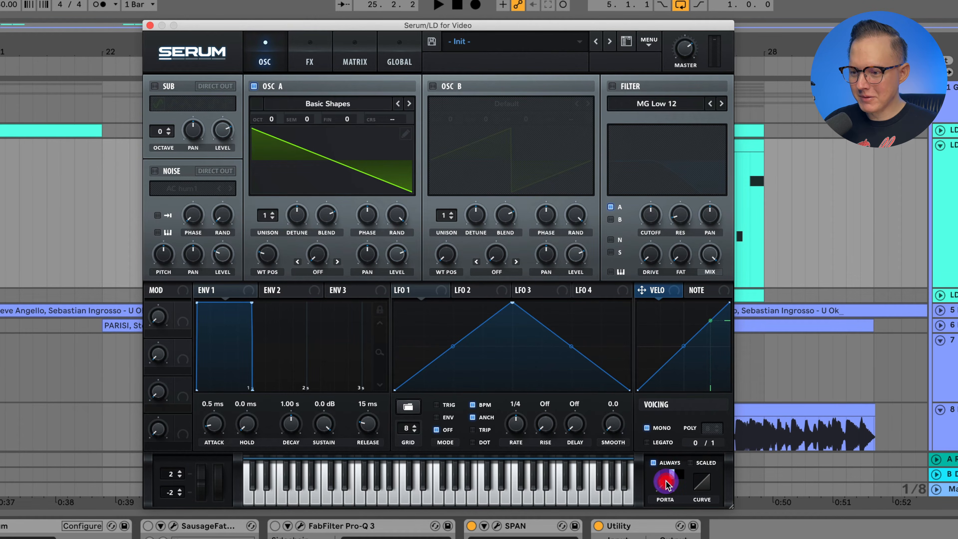
{"action": "type", "text": "112"}
{"action": "key", "text": "Return"}
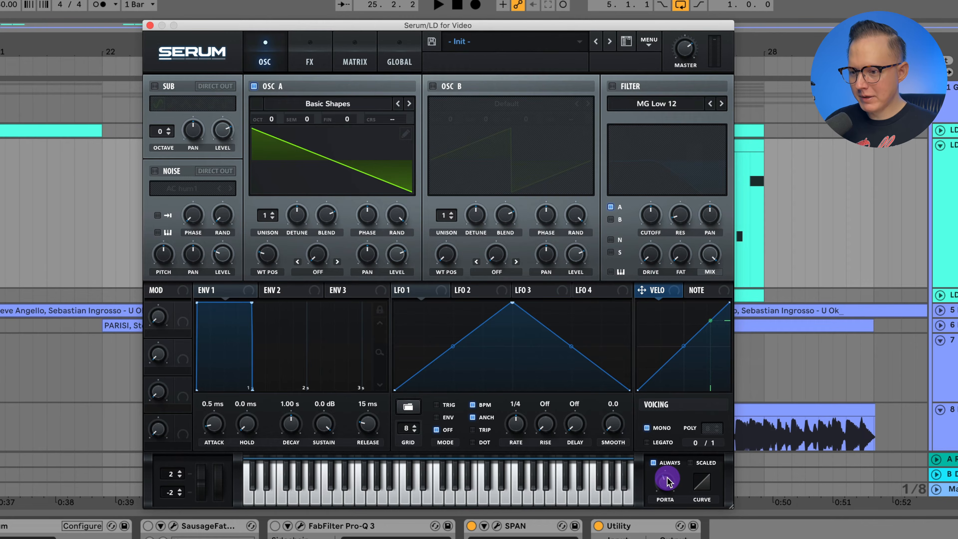
Play back the lead and raise Envelope 1's attack to about 11 ms
{"action": "key", "text": "space"}
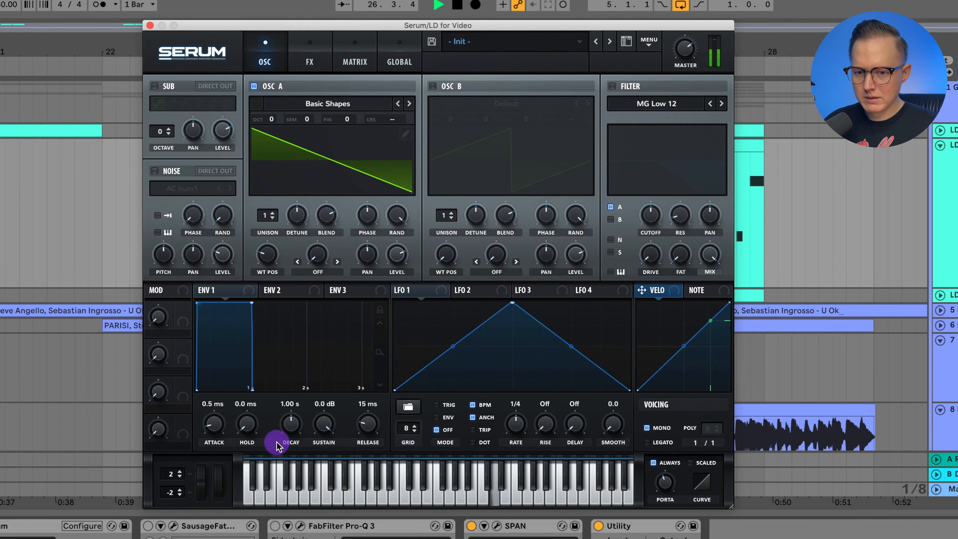
{"action": "left_click_drag", "start_coordinate": [211, 423], "coordinate": [217, 420]}
{"action": "key", "text": "space"}
{"action": "key", "text": "space"}
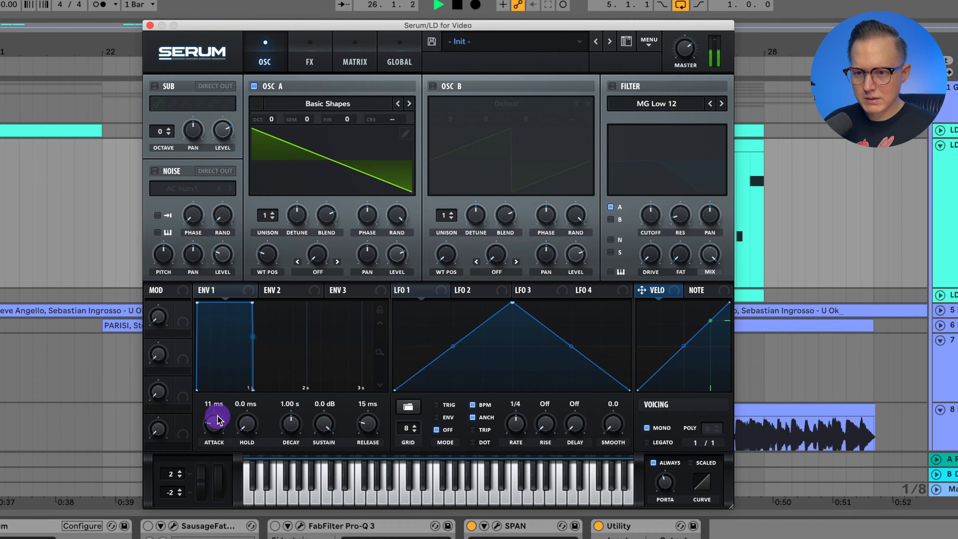
{"action": "key", "text": "space"}
Turn oscillator A's random phase fully down and audition the lead
{"action": "left_click_drag", "start_coordinate": [396, 214], "coordinate": [398, 394]}
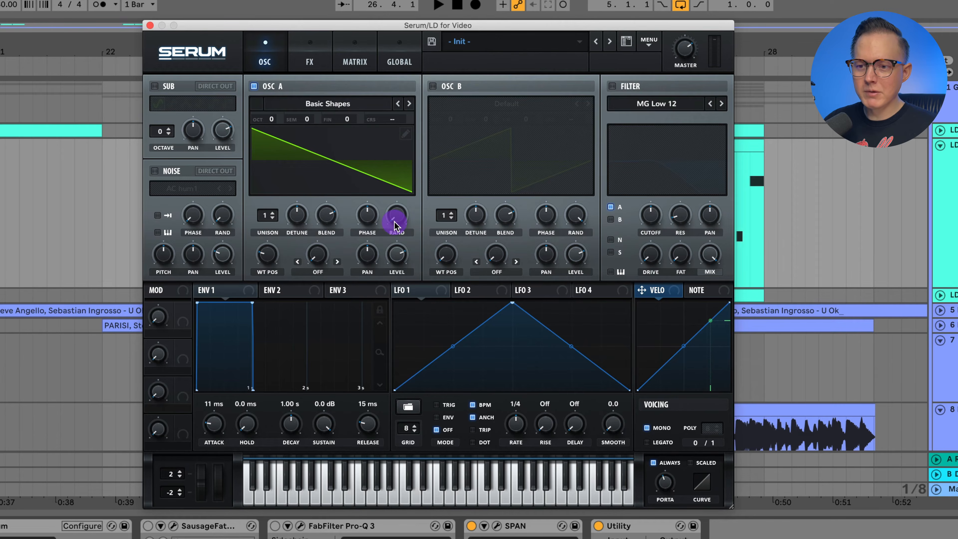
{"action": "left_click_drag", "start_coordinate": [398, 218], "coordinate": [410, 345]}
{"action": "key", "text": "space"}
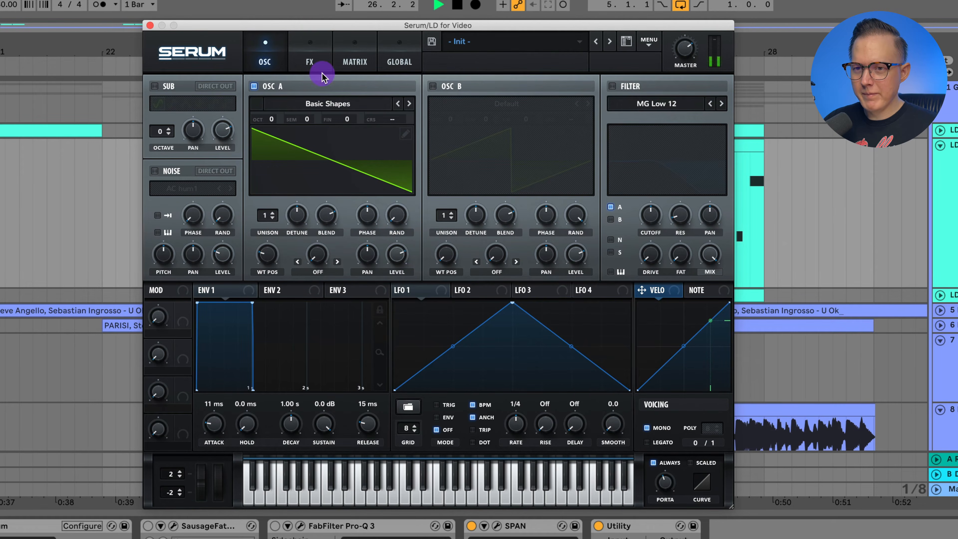
{"action": "key", "text": "space"}
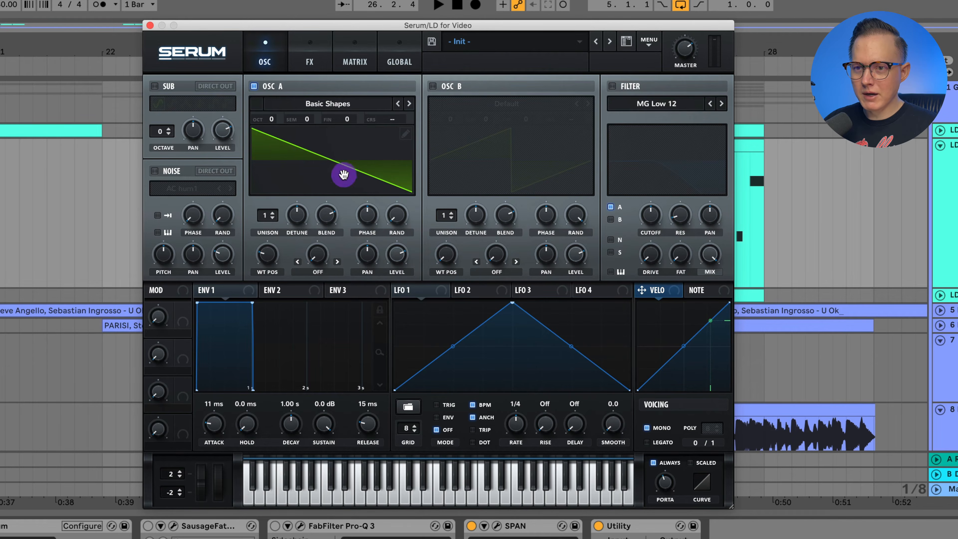
{"action": "left_click", "coordinate": [306, 56]}
{"action": "left_click", "coordinate": [277, 56]}
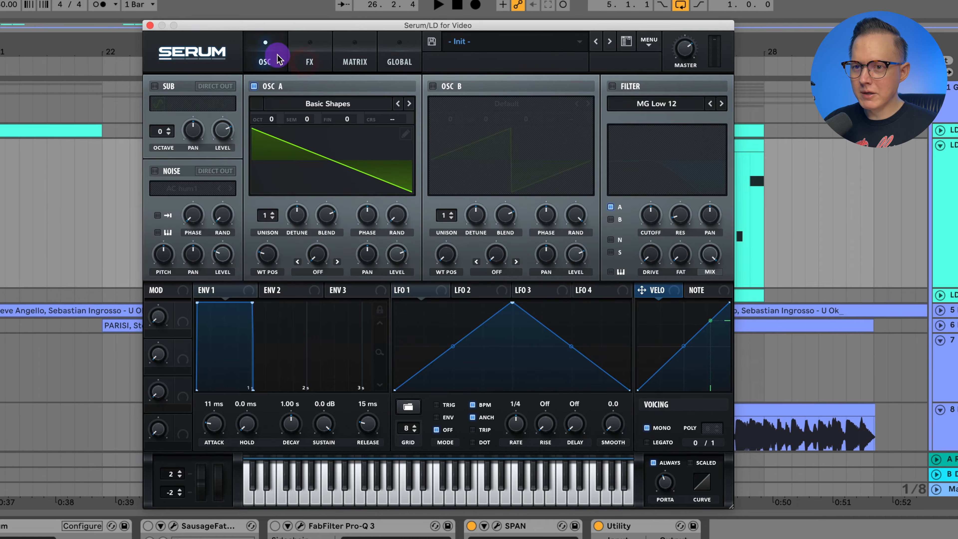
{"action": "left_click", "coordinate": [307, 60]}
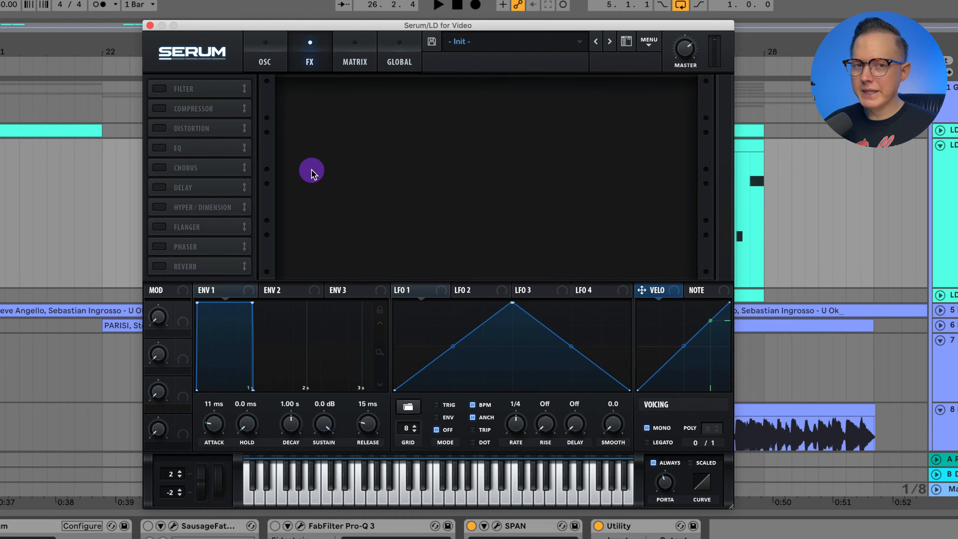
{"action": "left_click", "coordinate": [158, 89]}
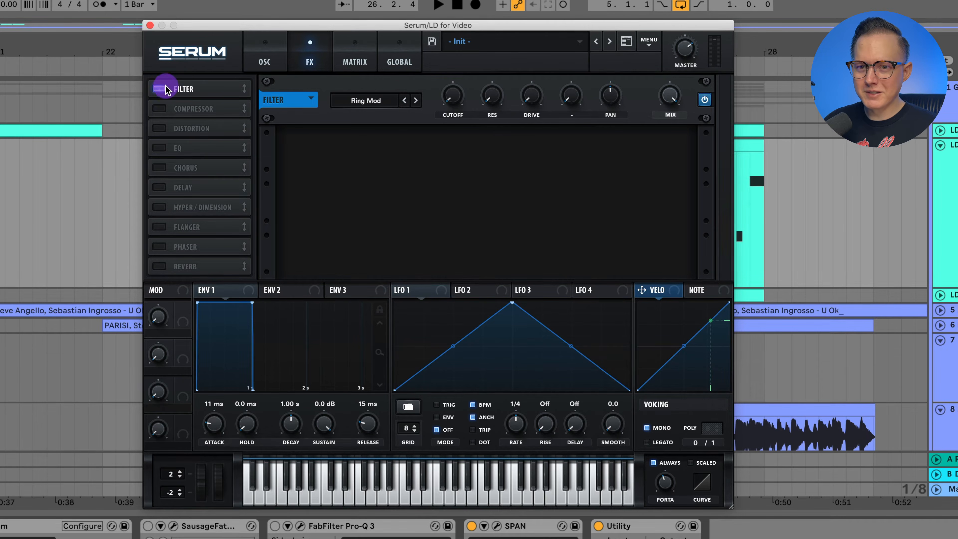
{"action": "left_click", "coordinate": [158, 89]}
{"action": "left_click", "coordinate": [264, 62]}
Enable the main filter on the oscillator page and set its type to Ring Mod from the Misc group
{"action": "left_click", "coordinate": [612, 87]}
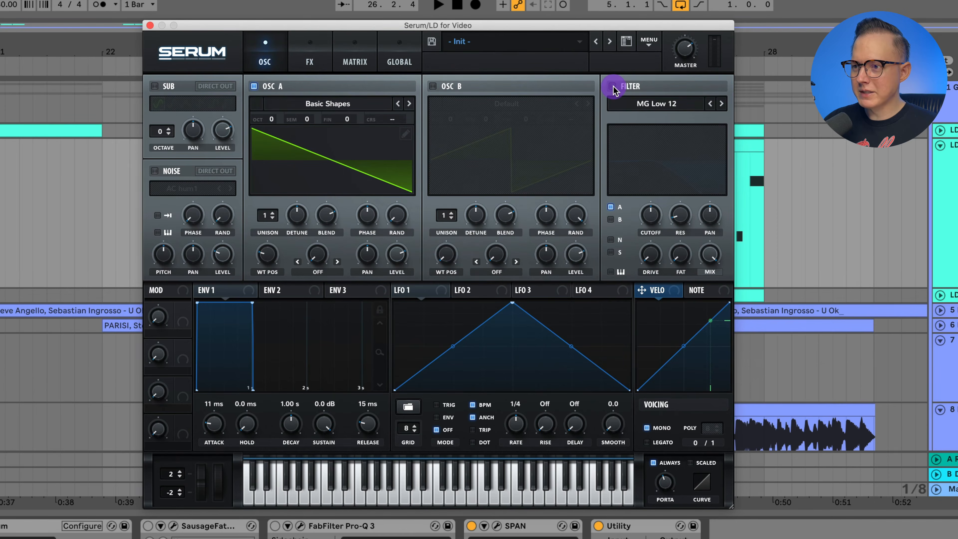
{"action": "left_click", "coordinate": [645, 102]}
{"action": "mouse_move", "coordinate": [651, 157]}
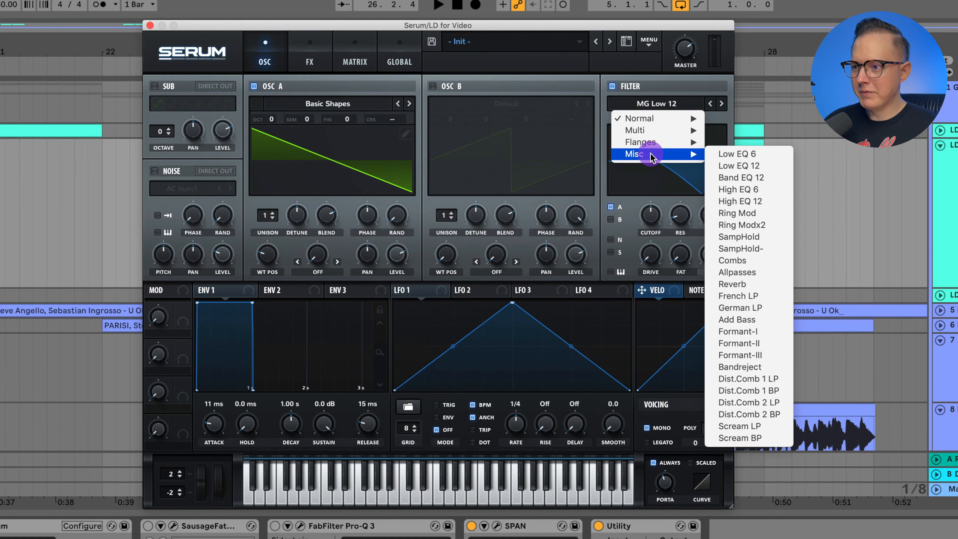
{"action": "left_click", "coordinate": [753, 214]}
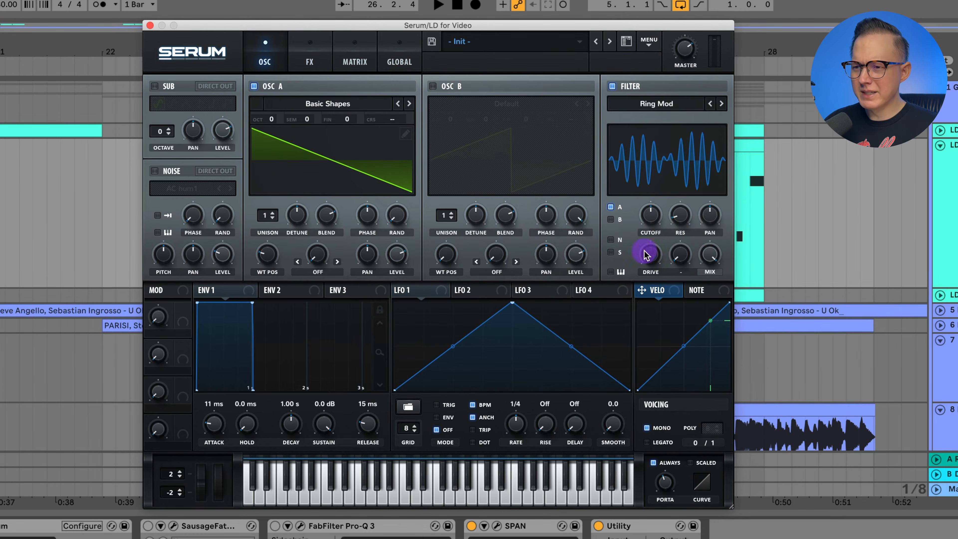
Enable the effects filter and keep its type on Ring Mod from the Misc group
{"action": "left_click", "coordinate": [303, 62]}
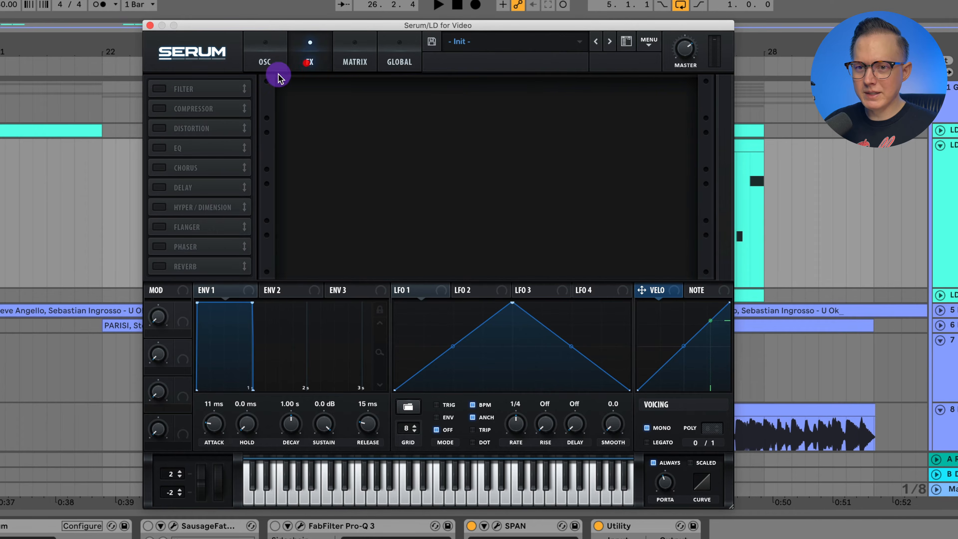
{"action": "left_click", "coordinate": [159, 89]}
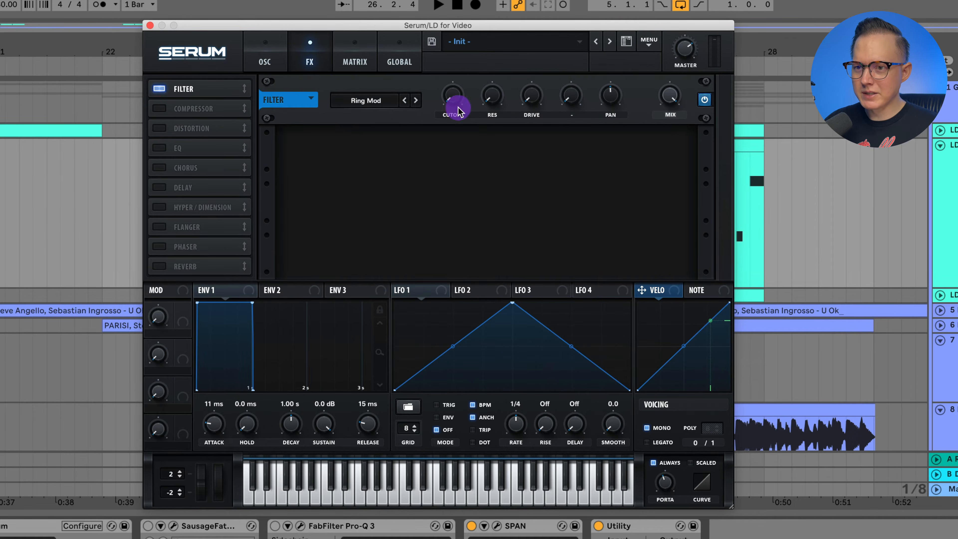
{"action": "left_click", "coordinate": [368, 101]}
{"action": "mouse_move", "coordinate": [370, 150]}
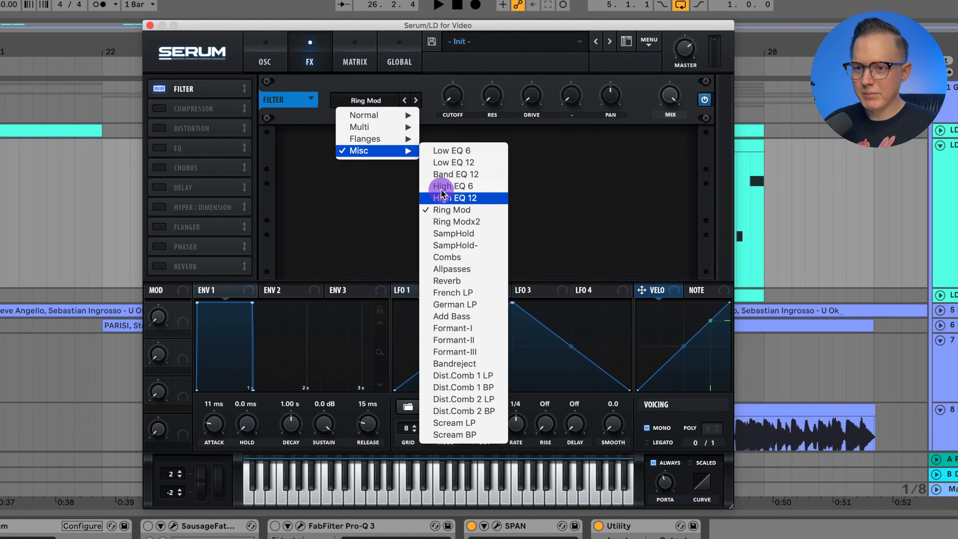
{"action": "left_click", "coordinate": [515, 143]}
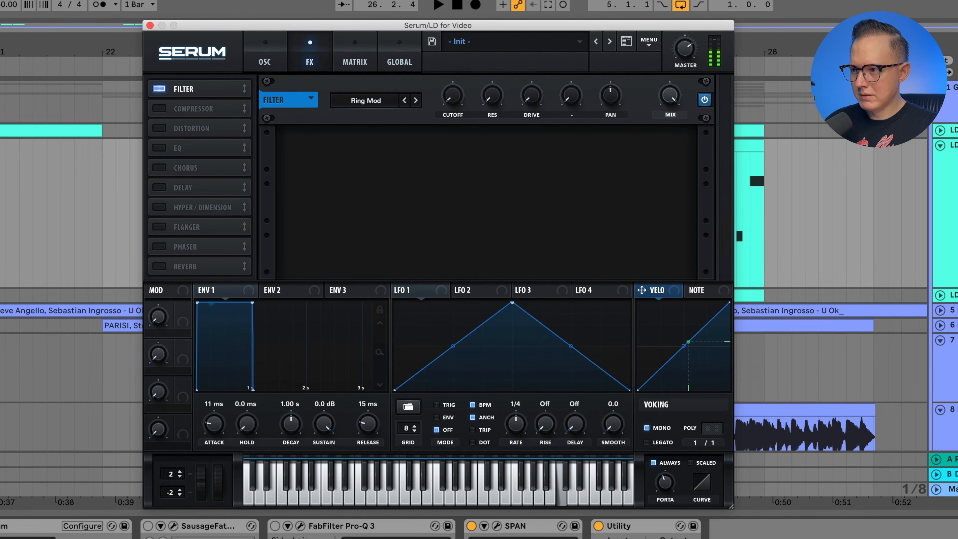
{"action": "left_click", "coordinate": [305, 147]}
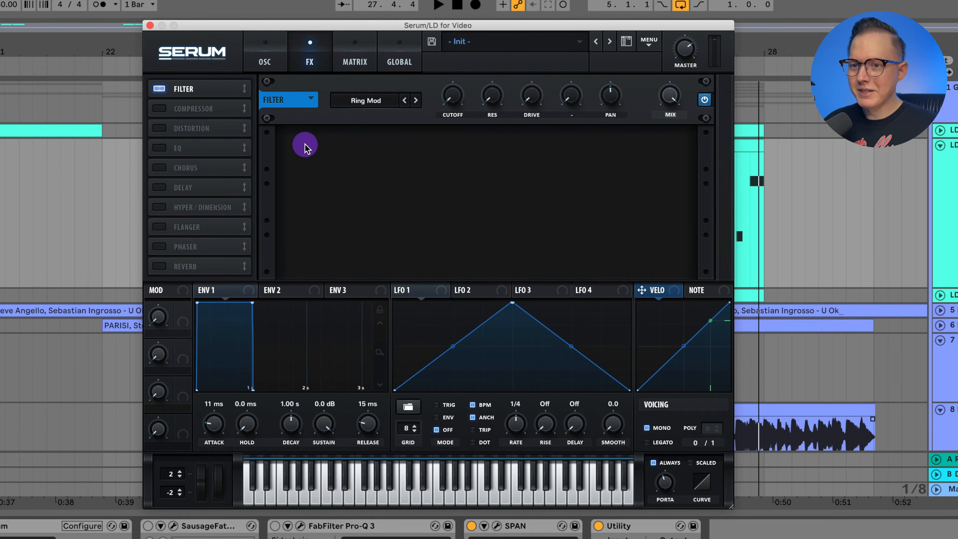
Shorten Envelope 1's release to about 7.2 ms and its attack to about 8.1 ms
{"action": "left_click_drag", "start_coordinate": [372, 424], "coordinate": [373, 428]}
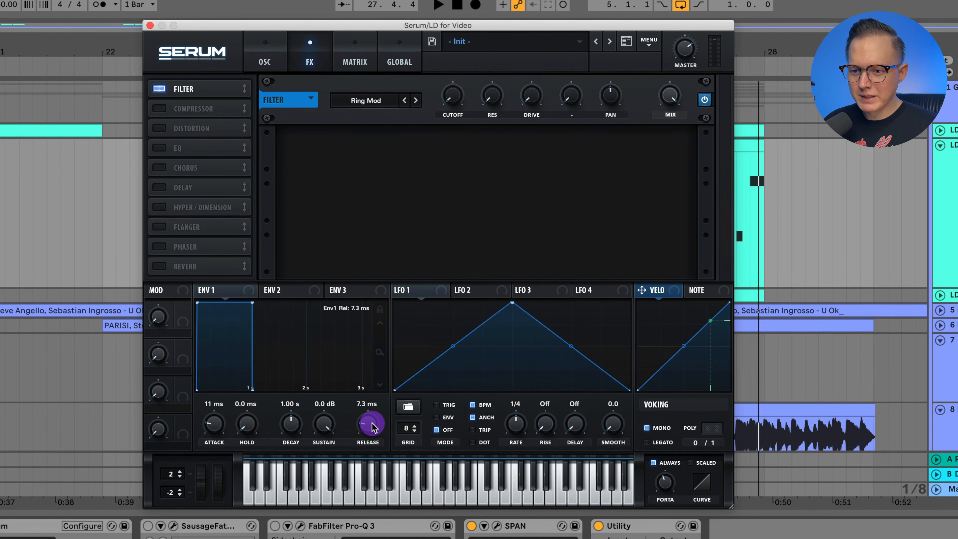
{"action": "left_click_drag", "start_coordinate": [217, 424], "coordinate": [218, 428]}
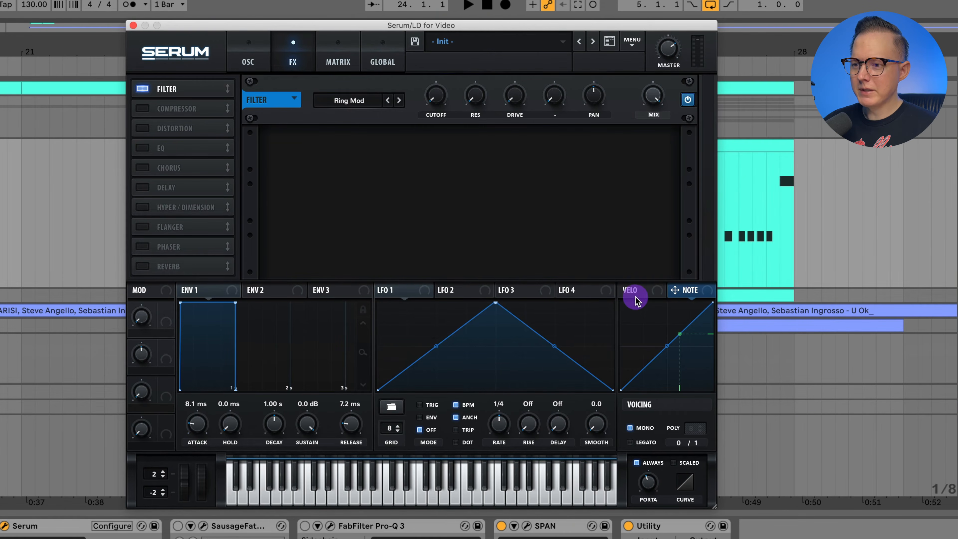
{"action": "left_click", "coordinate": [673, 297]}
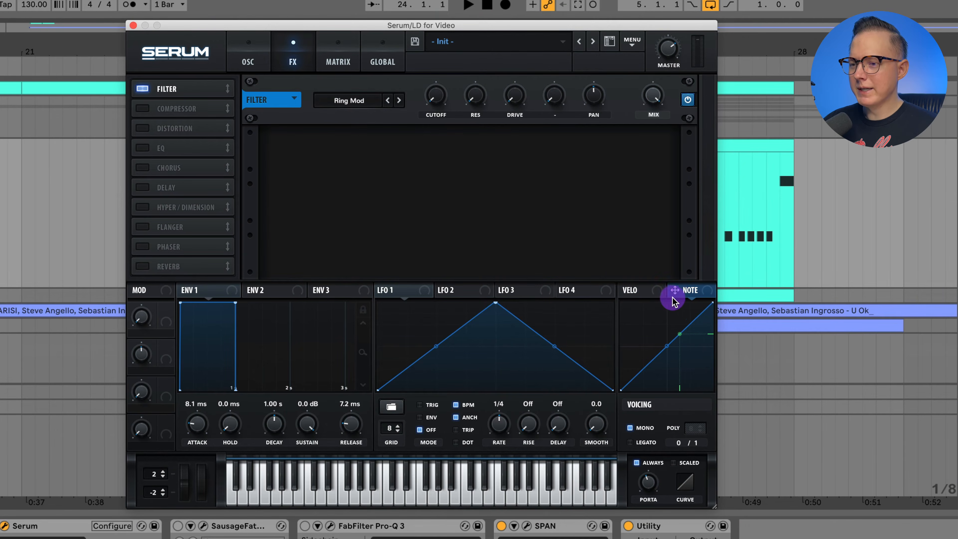
{"action": "left_click", "coordinate": [648, 295]}
{"action": "left_click", "coordinate": [692, 292]}
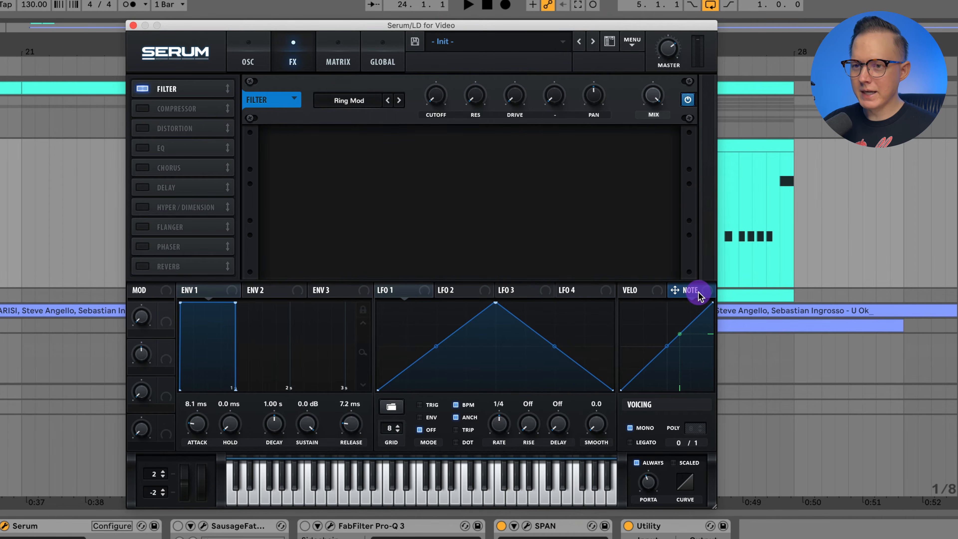
{"action": "mouse_move", "coordinate": [698, 292]}
{"action": "left_mouse_down"}
{"action": "mouse_move", "coordinate": [385, 61]}
{"action": "mouse_move", "coordinate": [452, 100]}
{"action": "mouse_move", "coordinate": [438, 102]}
{"action": "mouse_move", "coordinate": [438, 91]}
{"action": "mouse_move", "coordinate": [436, 101]}
{"action": "mouse_move", "coordinate": [503, 124]}
{"action": "mouse_move", "coordinate": [443, 107]}
{"action": "mouse_move", "coordinate": [442, 26]}
{"action": "left_mouse_up"}
{"action": "right_click", "coordinate": [438, 95]}
{"action": "left_click", "coordinate": [472, 131]}
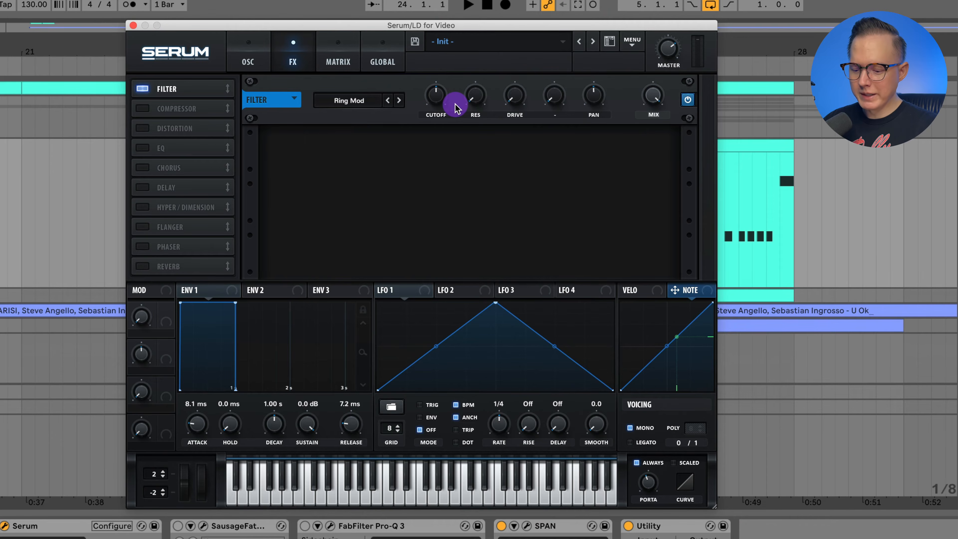
Lower the effects filter's cutoff to 8 Hz, assign the Note modulation source to it, and audition the lead
{"action": "mouse_move", "coordinate": [437, 106]}
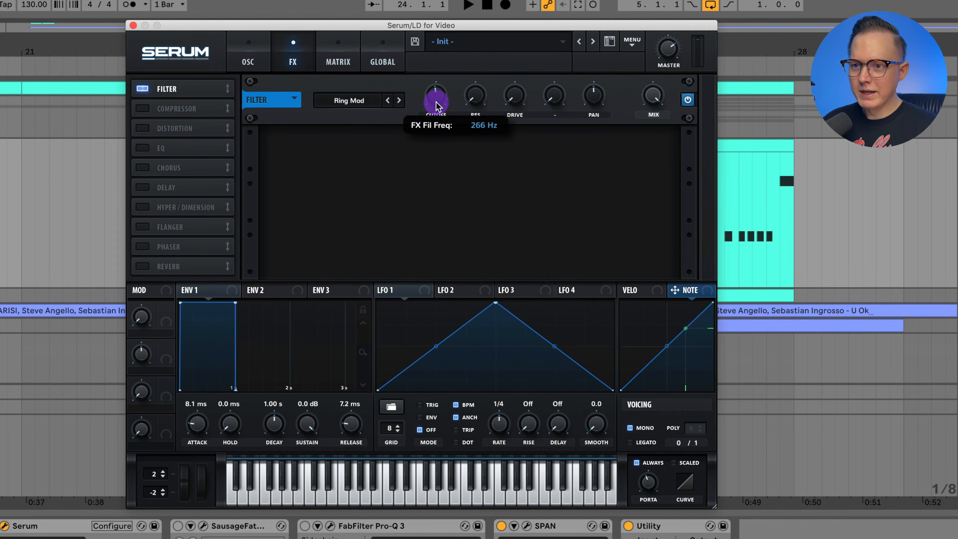
{"action": "mouse_move", "coordinate": [435, 105]}
{"action": "left_mouse_down"}
{"action": "mouse_move", "coordinate": [434, 156]}
{"action": "mouse_move", "coordinate": [447, 69]}
{"action": "mouse_move", "coordinate": [445, 111]}
{"action": "left_mouse_up"}
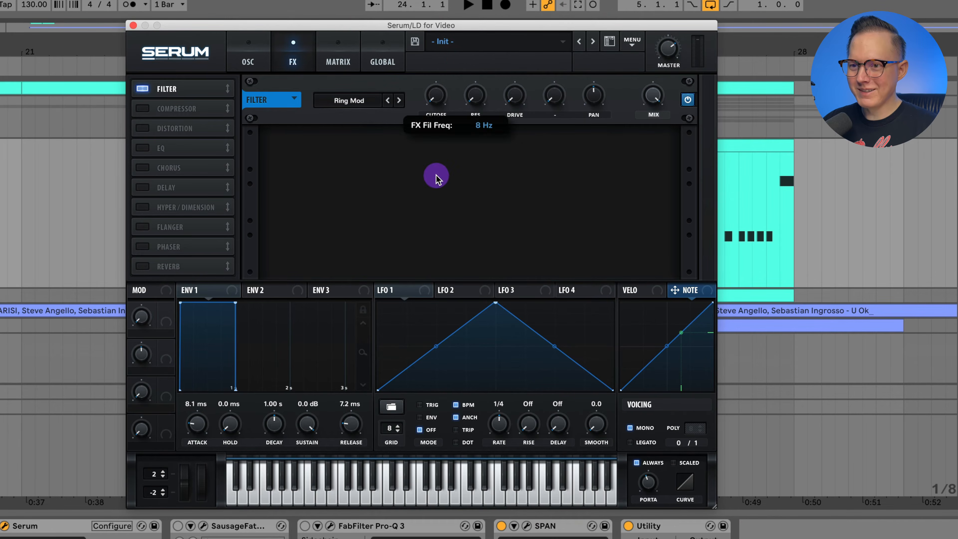
{"action": "left_click_drag", "start_coordinate": [691, 291], "coordinate": [434, 99]}
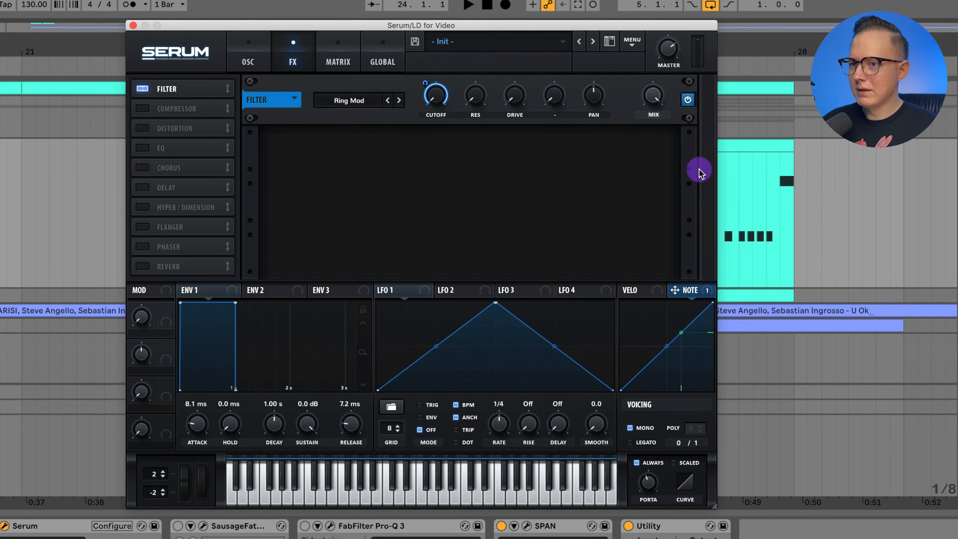
{"action": "key", "text": "space"}
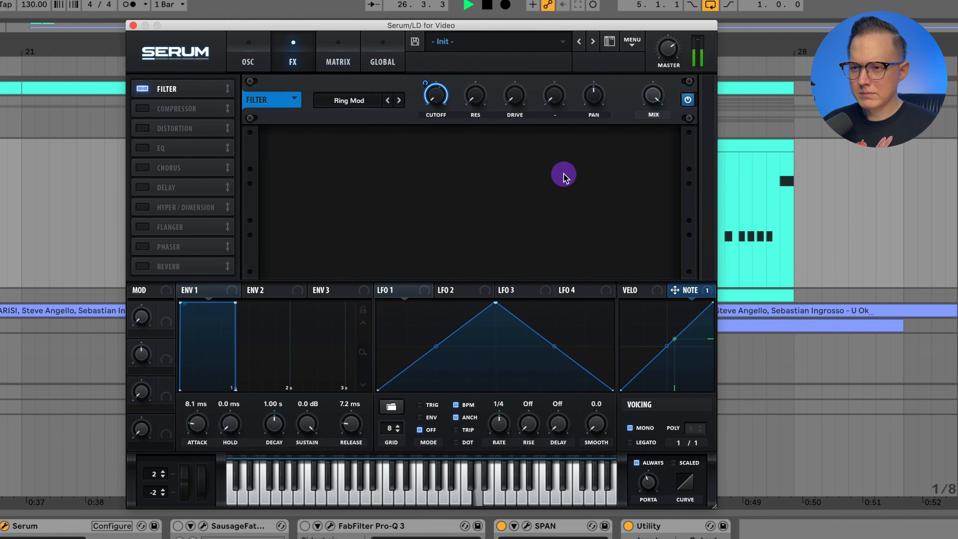
{"action": "key", "text": "space"}
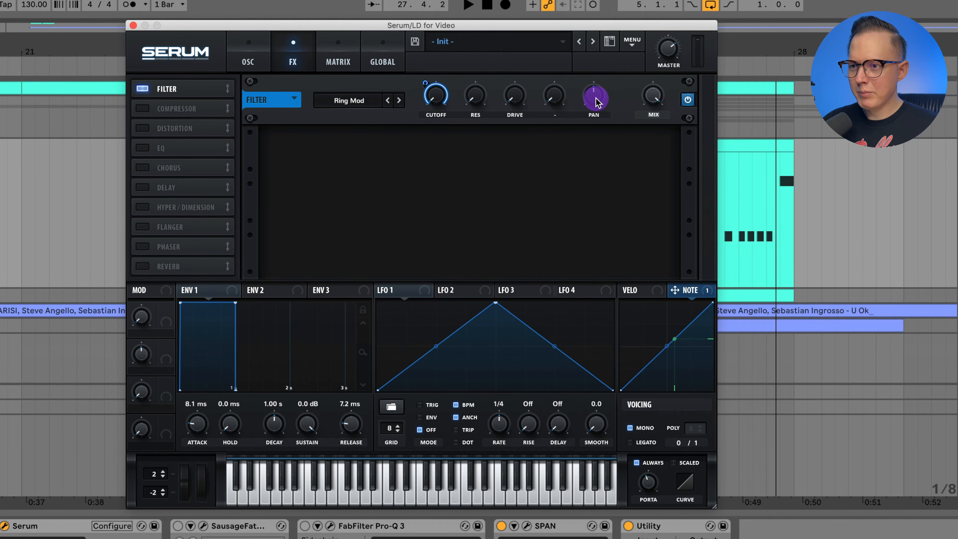
Examine the playing lead's frequency spectrum in the SPAN analyzer, then close the analyzer
{"action": "left_click", "coordinate": [526, 525]}
{"action": "key", "text": "space"}
{"action": "left_click_drag", "start_coordinate": [396, 78], "coordinate": [943, 95]}
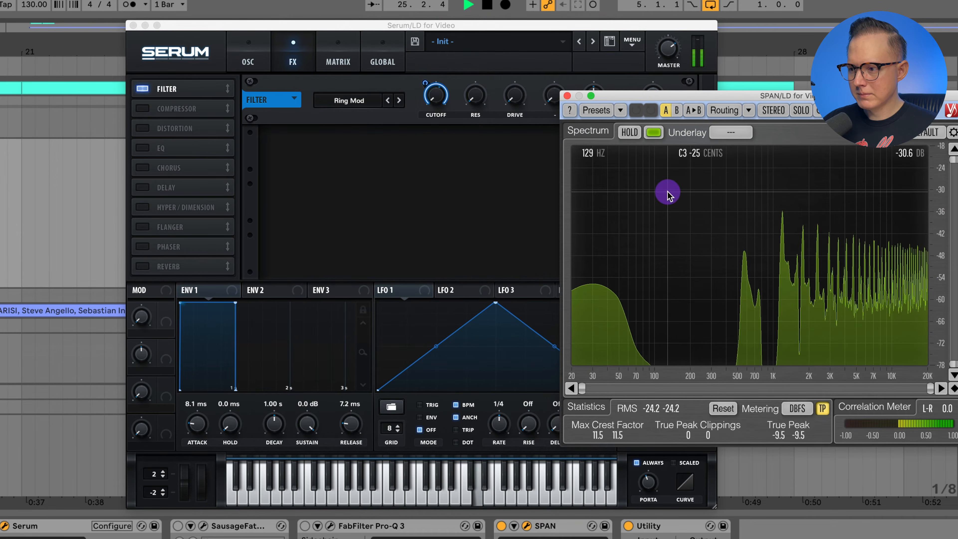
{"action": "key", "text": "space"}
{"action": "left_click", "coordinate": [567, 95]}
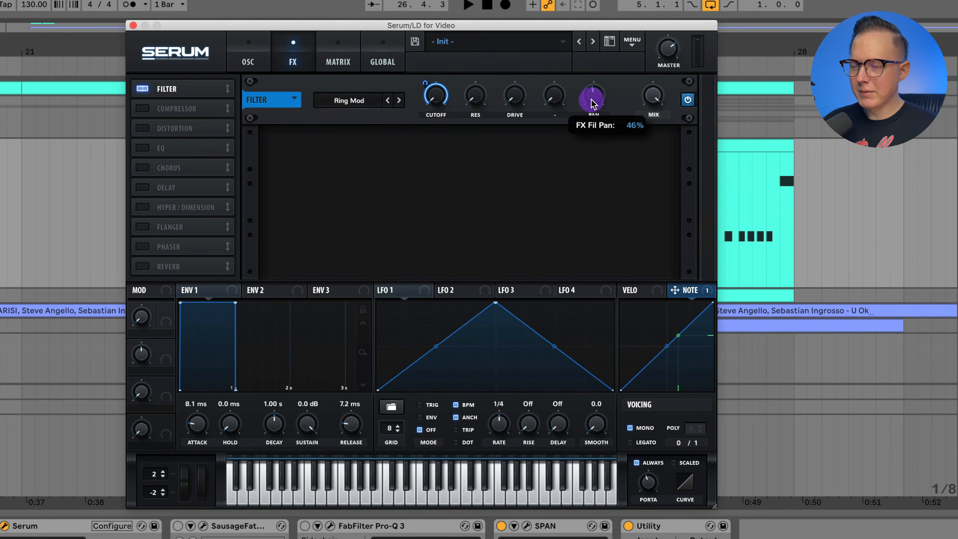
Set the effects filter's pan to about 46%
{"action": "left_click", "coordinate": [594, 98]}
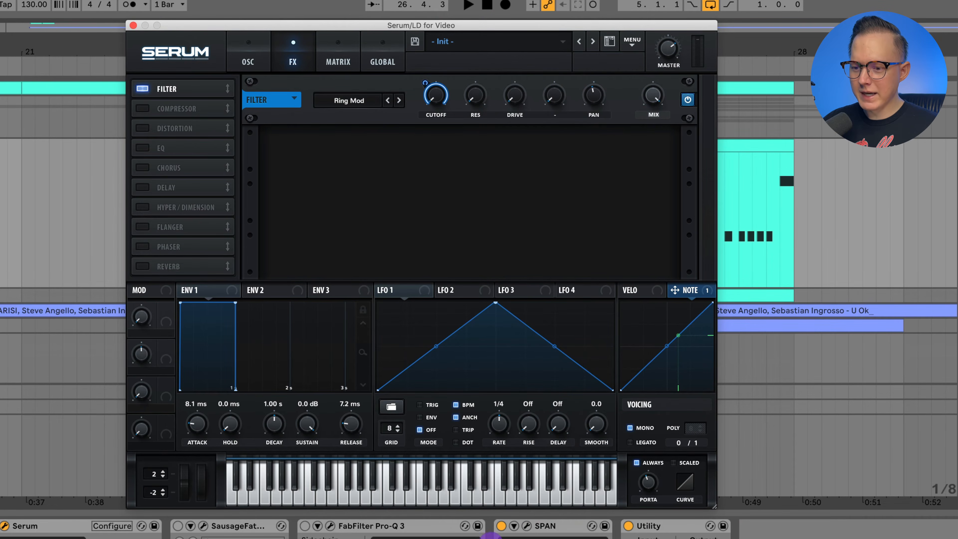
Play the lead and examine its frequency spectrum and stereo correlation in SPAN, then stop playback and close the analyzer
{"action": "key", "text": "space"}
{"action": "left_click", "coordinate": [526, 525]}
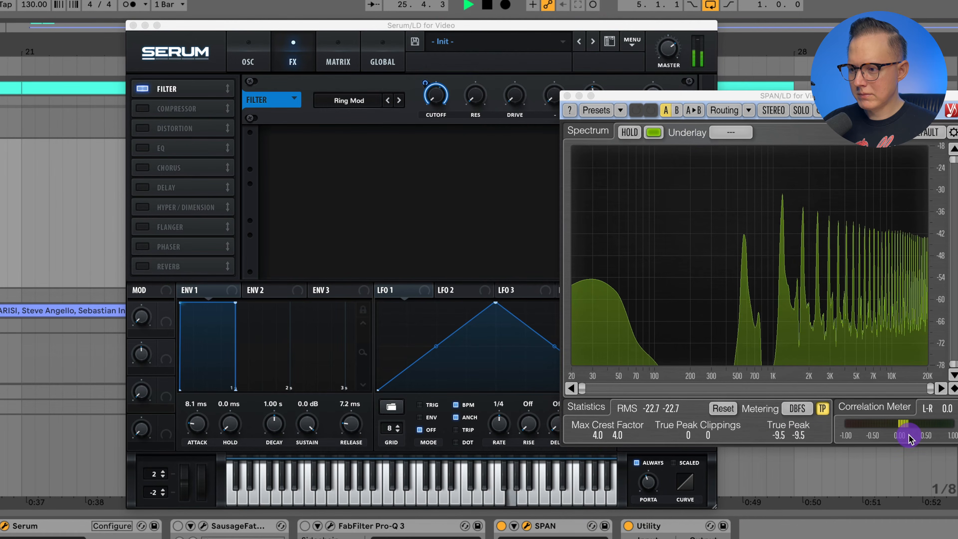
{"action": "key", "text": "space"}
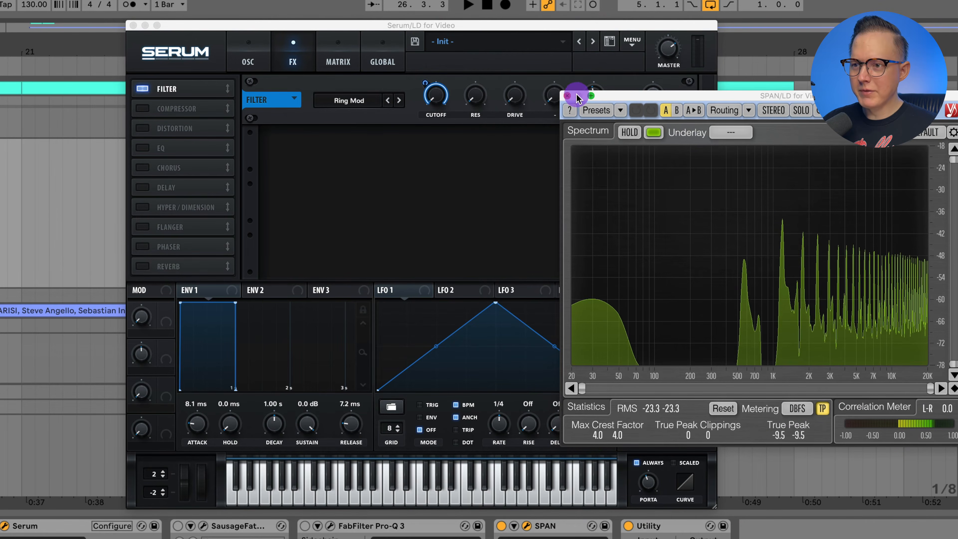
{"action": "left_click", "coordinate": [578, 96]}
Set the effects filter's pan to 50, try a slight adjustment, and reset the pan to its centre default
{"action": "type", "text": "5"}
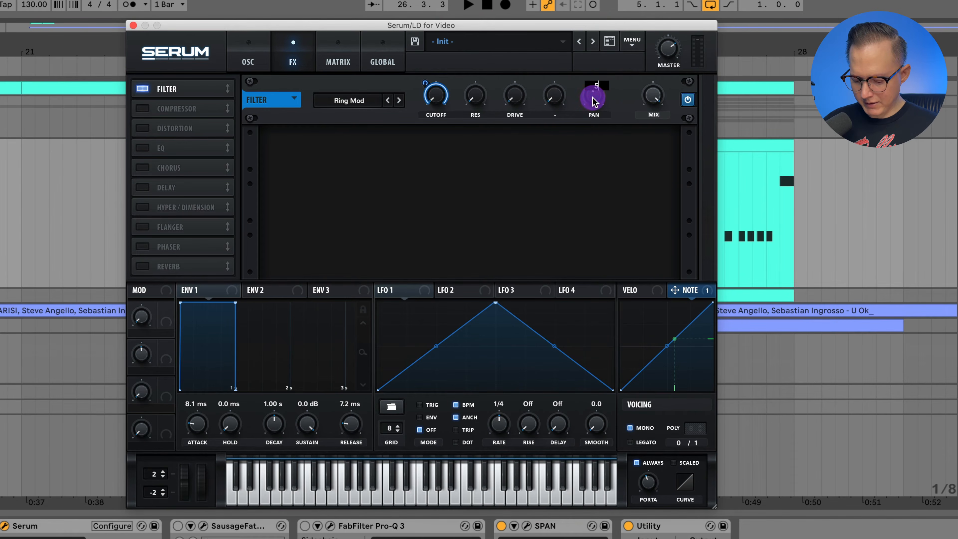
{"action": "type", "text": "0"}
{"action": "key", "text": "Return"}
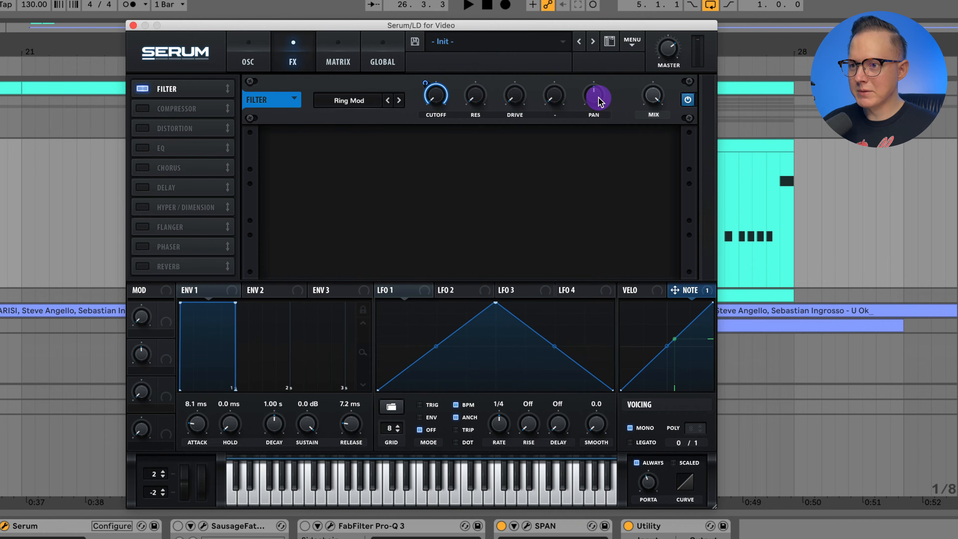
{"action": "mouse_move", "coordinate": [599, 98]}
{"action": "left_mouse_down"}
{"action": "mouse_move", "coordinate": [595, 136]}
{"action": "mouse_move", "coordinate": [605, 67]}
{"action": "mouse_move", "coordinate": [599, 111]}
{"action": "mouse_move", "coordinate": [600, 95]}
{"action": "left_mouse_up"}
{"action": "key", "text": "space"}
{"action": "double_click", "coordinate": [599, 95]}
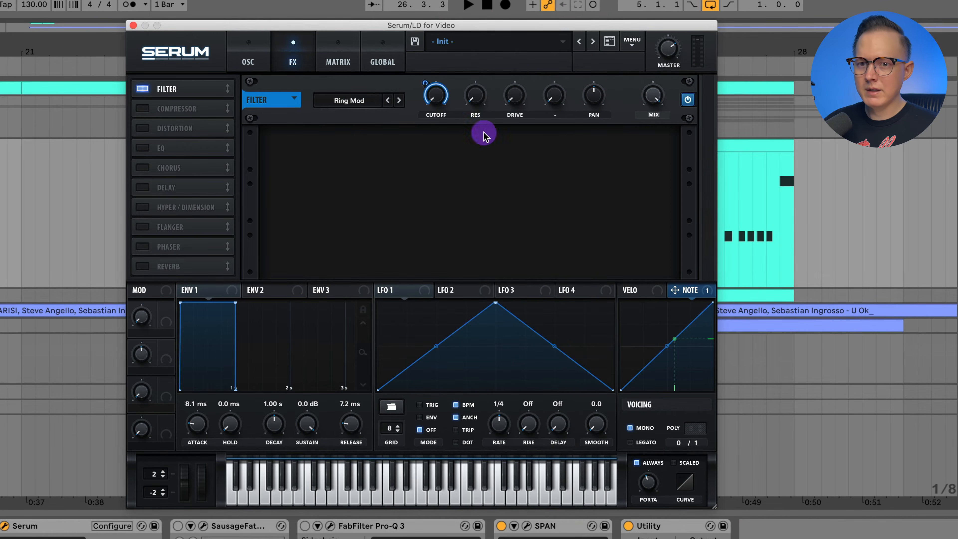
Enable Serum's multiband compressor effect after the filter and audition the lead
{"action": "left_click", "coordinate": [142, 108]}
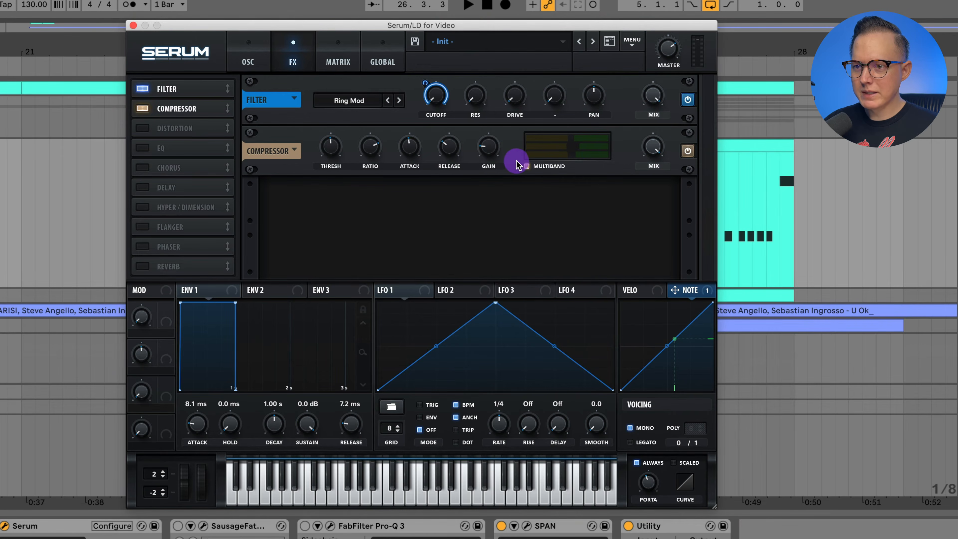
{"action": "key", "text": "space"}
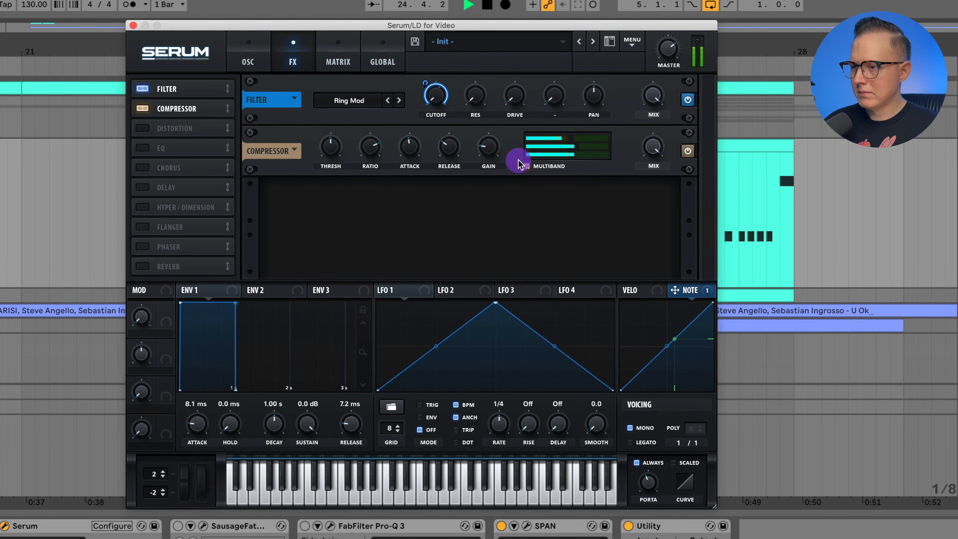
{"action": "key", "text": "space"}
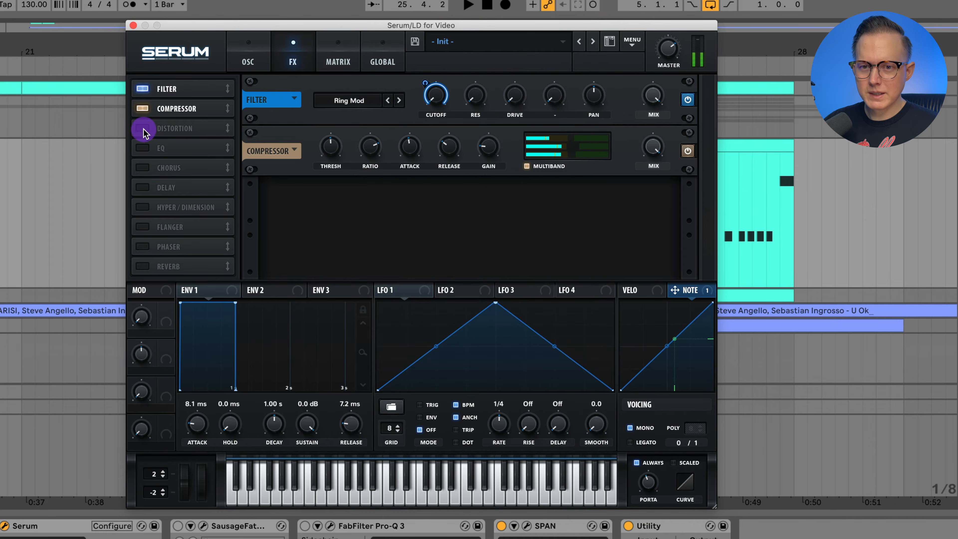
Enable the distortion effect, keep its Sin Fold type, check the drive, and play the lead
{"action": "left_click", "coordinate": [143, 130]}
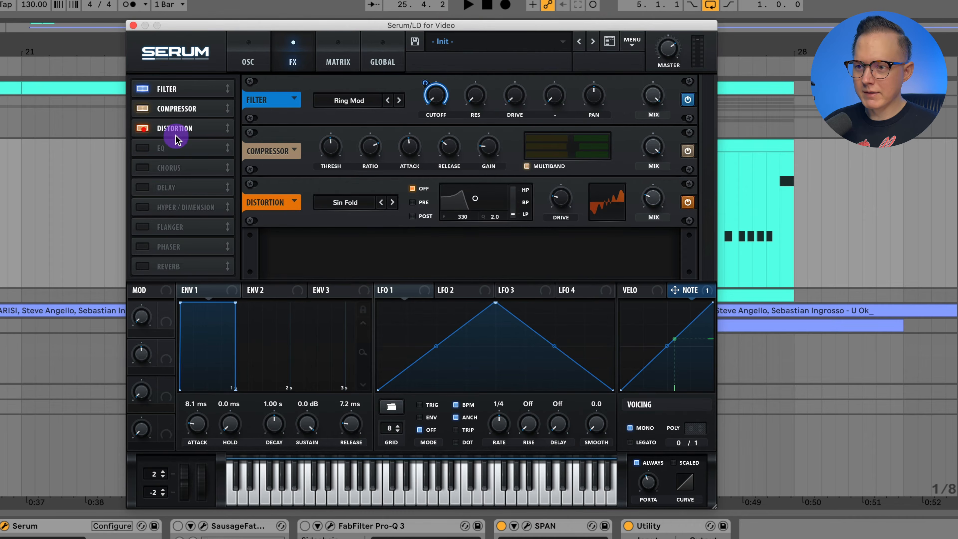
{"action": "left_click", "coordinate": [363, 211]}
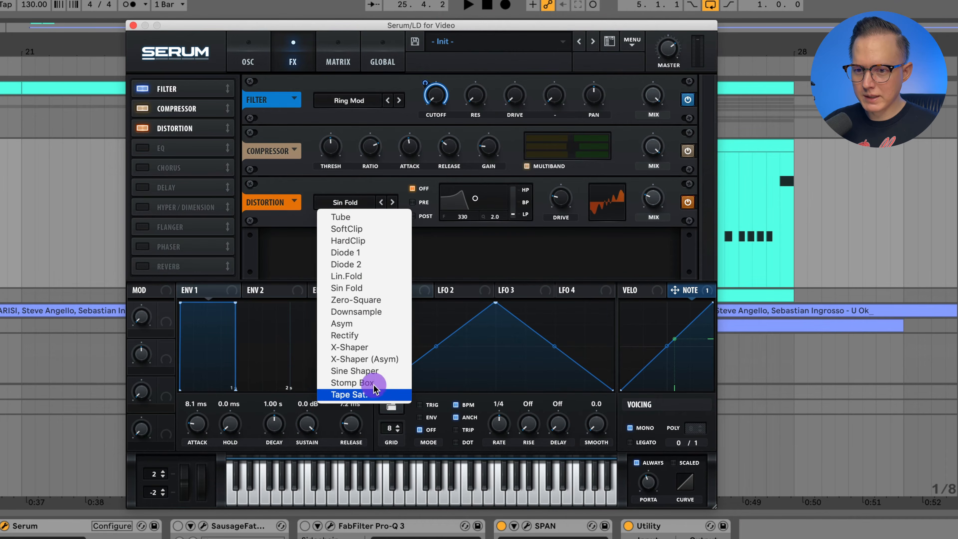
{"action": "left_click", "coordinate": [272, 195]}
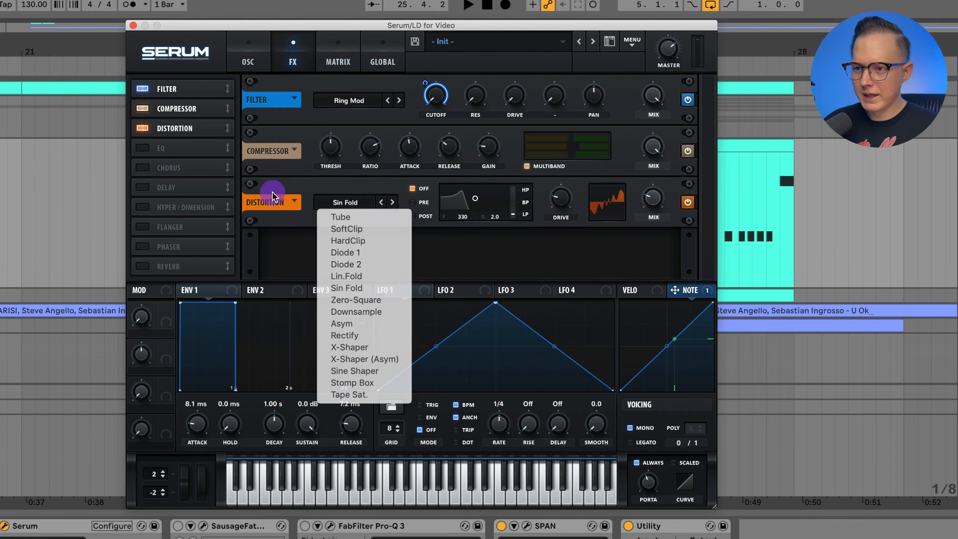
{"action": "left_click", "coordinate": [562, 197]}
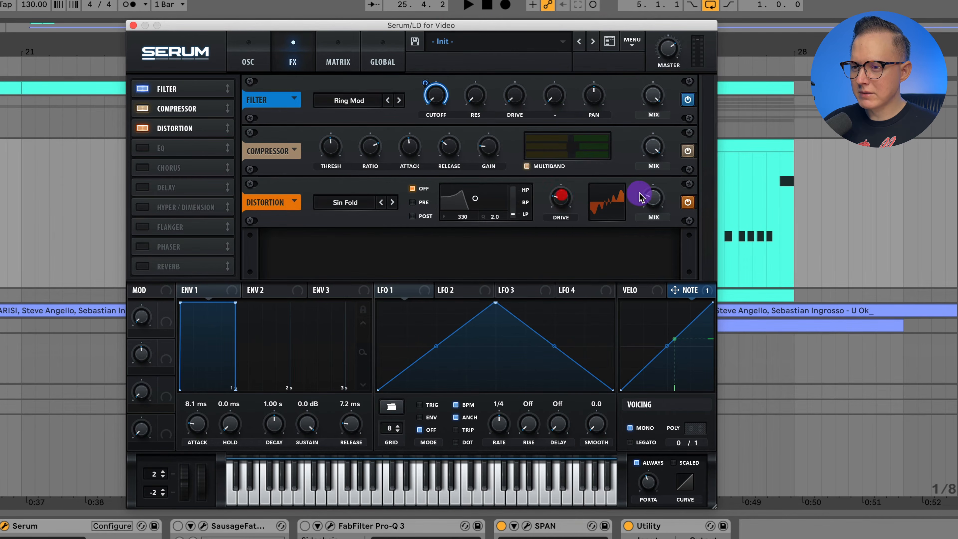
{"action": "key", "text": "space"}
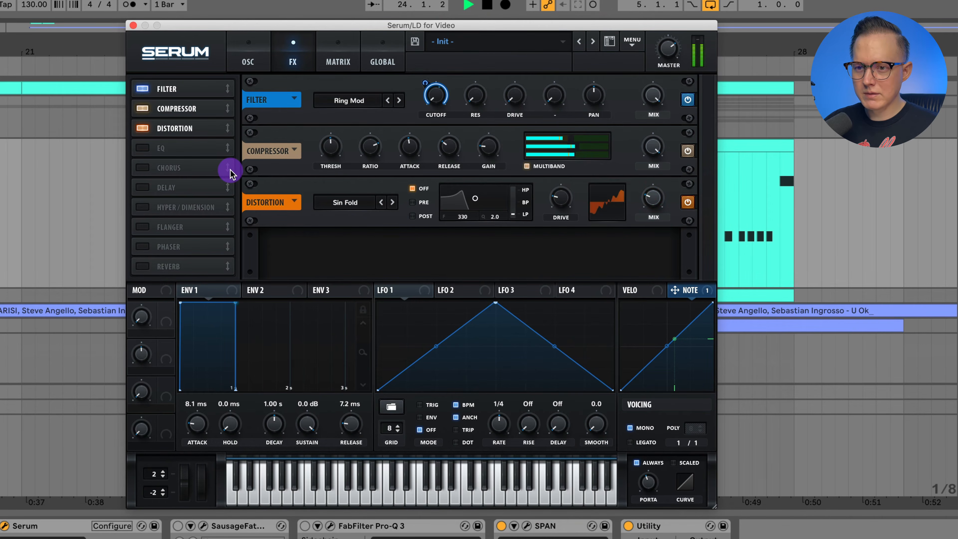
Enable Serum's EQ effect, check the frequencies of its two bands, and audition the lead
{"action": "left_click", "coordinate": [138, 150]}
{"action": "key", "text": "space"}
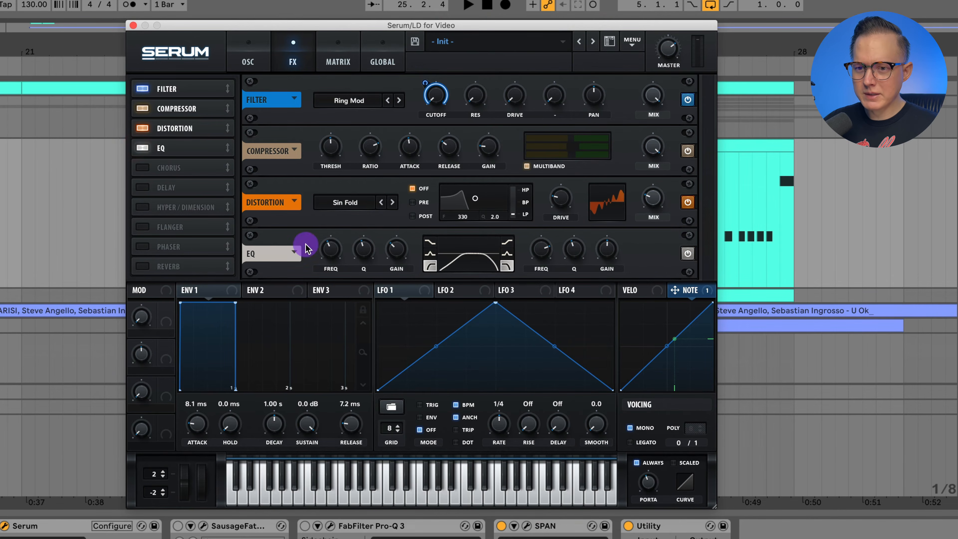
{"action": "left_click", "coordinate": [327, 251]}
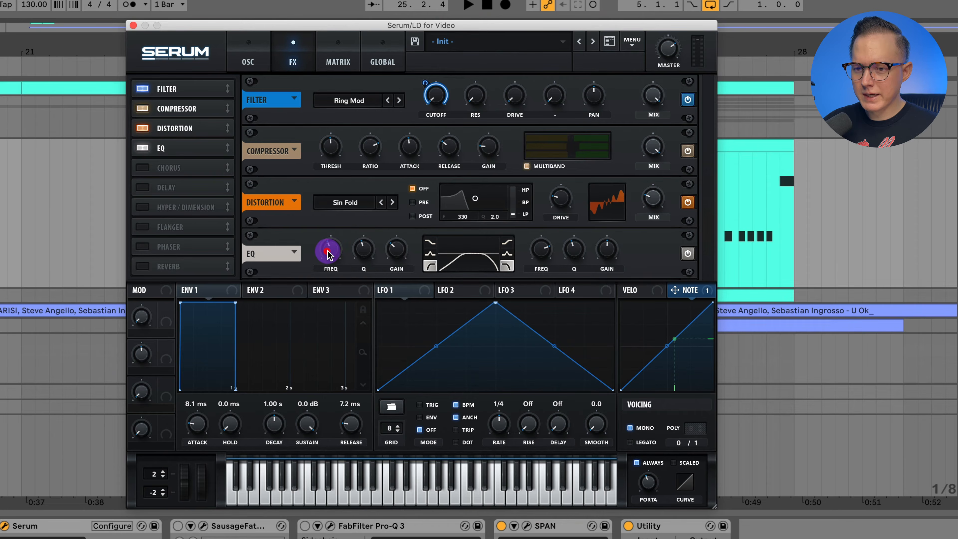
{"action": "left_click", "coordinate": [330, 251]}
{"action": "left_click", "coordinate": [534, 257]}
{"action": "key", "text": "space"}
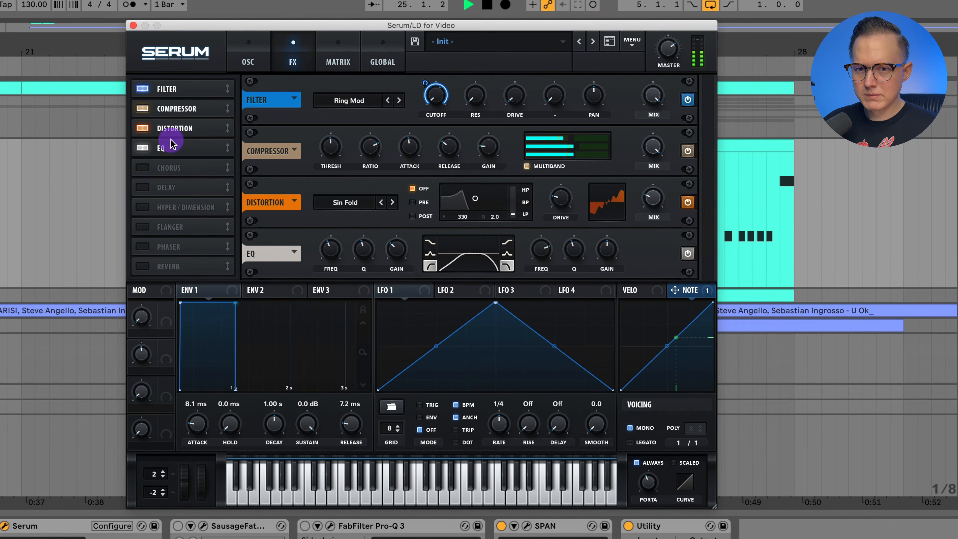
Enable Serum's chorus effect, bring its controls into view, and audition the lead
{"action": "left_click", "coordinate": [144, 170]}
{"action": "key", "text": "space"}
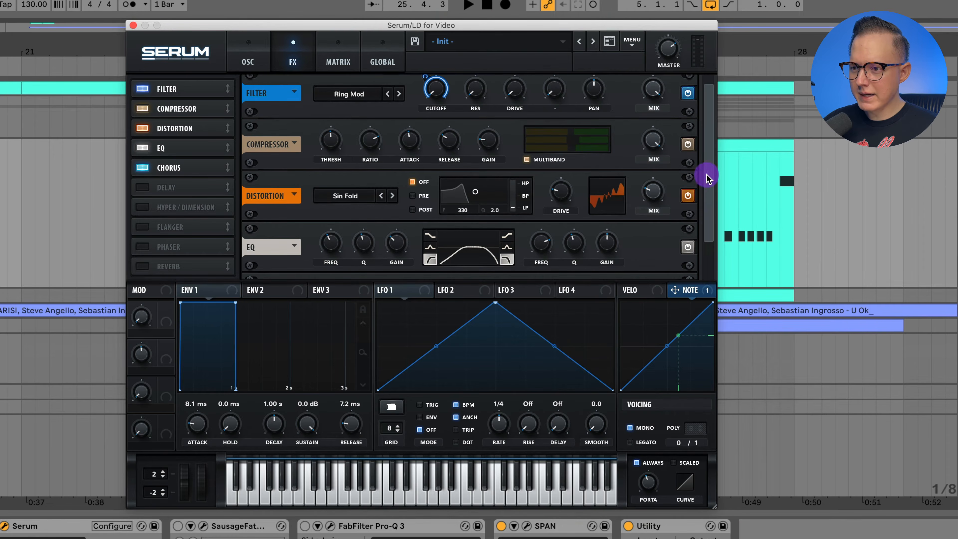
{"action": "left_click_drag", "start_coordinate": [706, 175], "coordinate": [706, 215]}
{"action": "key", "text": "space"}
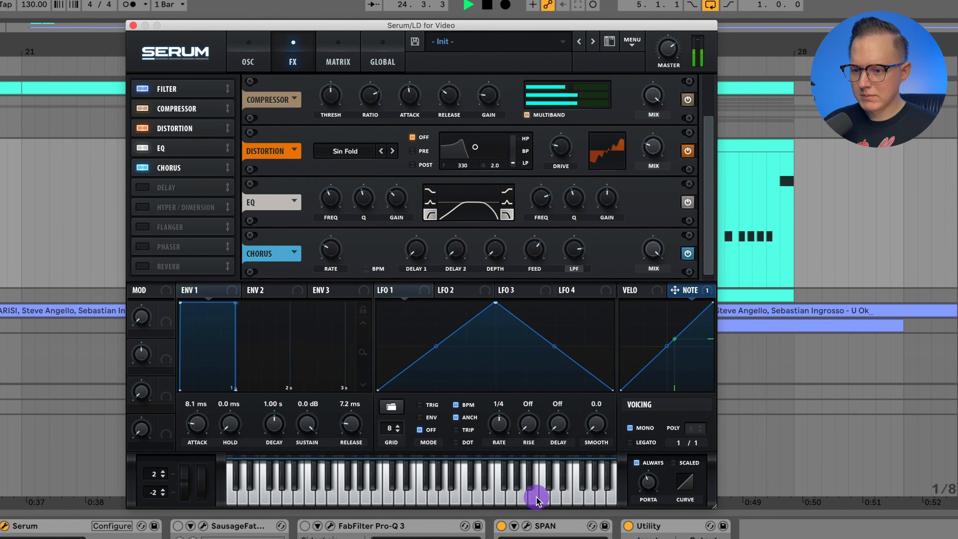
{"action": "key", "text": "space"}
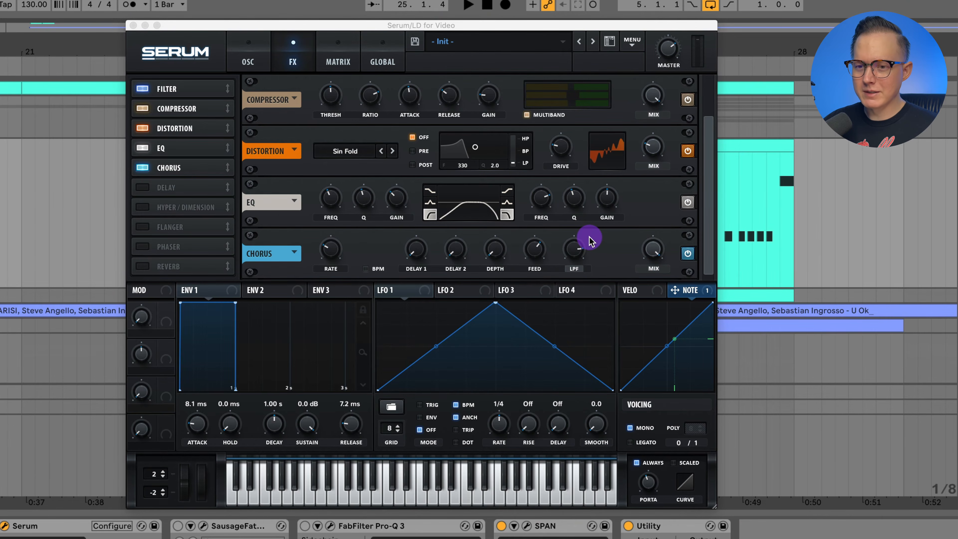
Close Serum, enable the SausageFattener device, check its fatness and color settings, and play the lead
{"action": "left_click", "coordinate": [133, 25]}
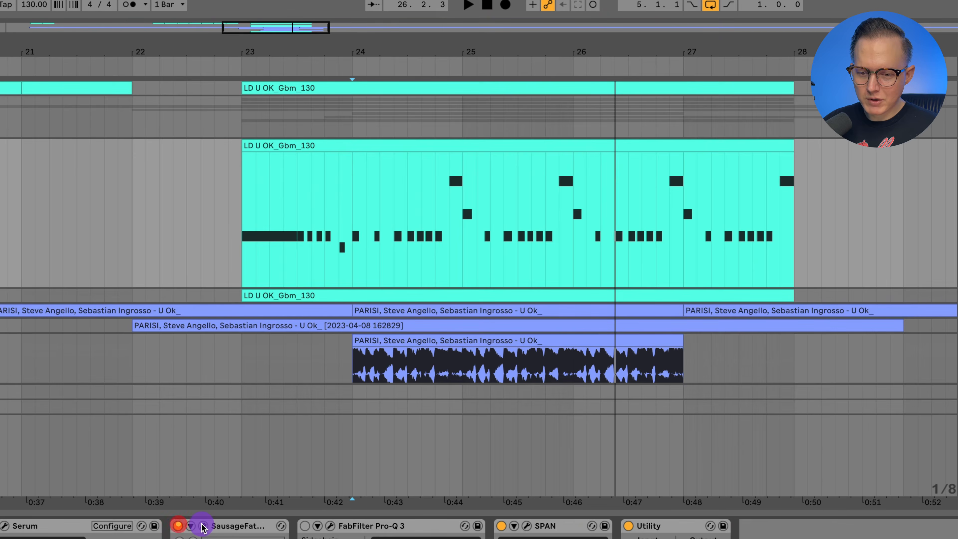
{"action": "left_click", "coordinate": [203, 527]}
{"action": "left_click_drag", "start_coordinate": [487, 280], "coordinate": [287, 126]}
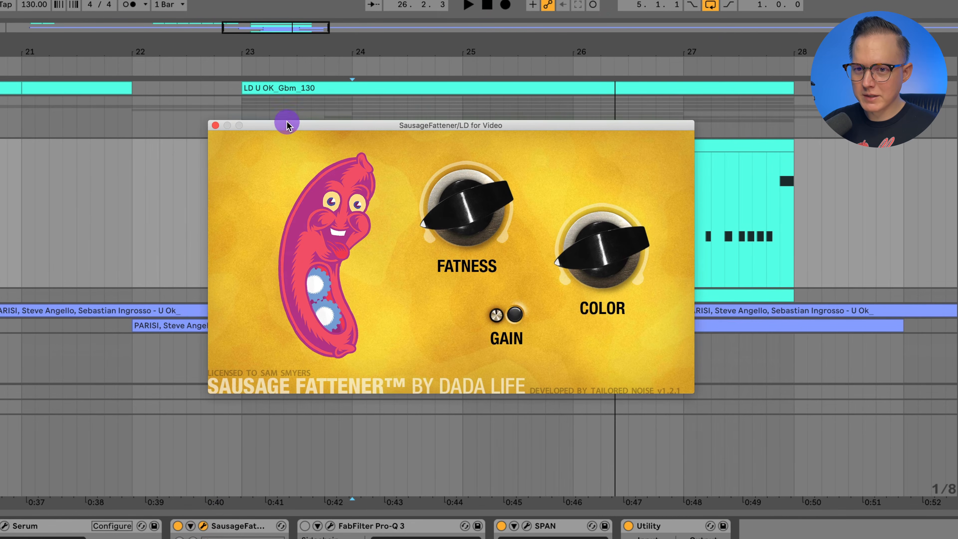
{"action": "left_click", "coordinate": [215, 125]}
{"action": "key", "text": "space"}
Enable FabFilter Pro-Q 3 on the lead track, inspect its EQ bands, and audition the result
{"action": "left_click", "coordinate": [305, 525]}
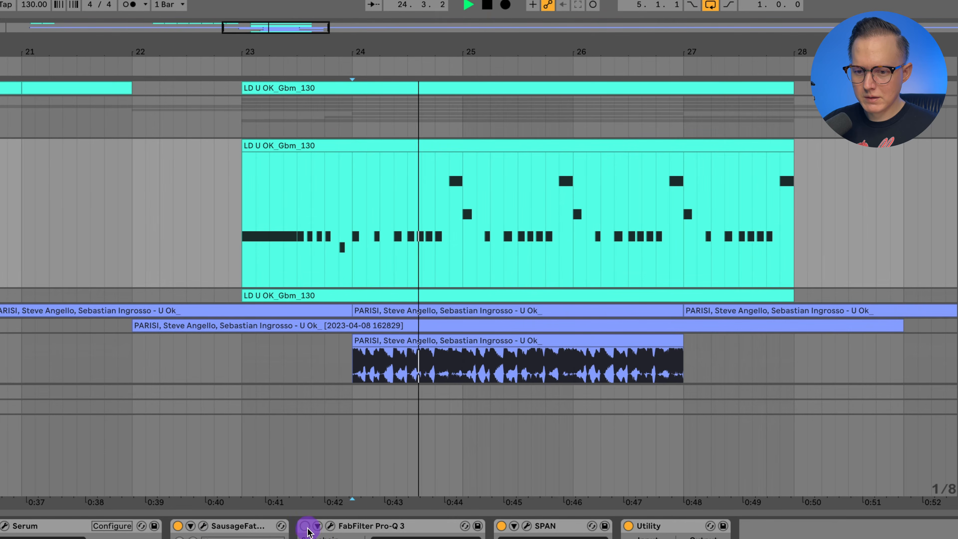
{"action": "key", "text": "space"}
{"action": "left_click", "coordinate": [306, 528]}
{"action": "left_click", "coordinate": [331, 526]}
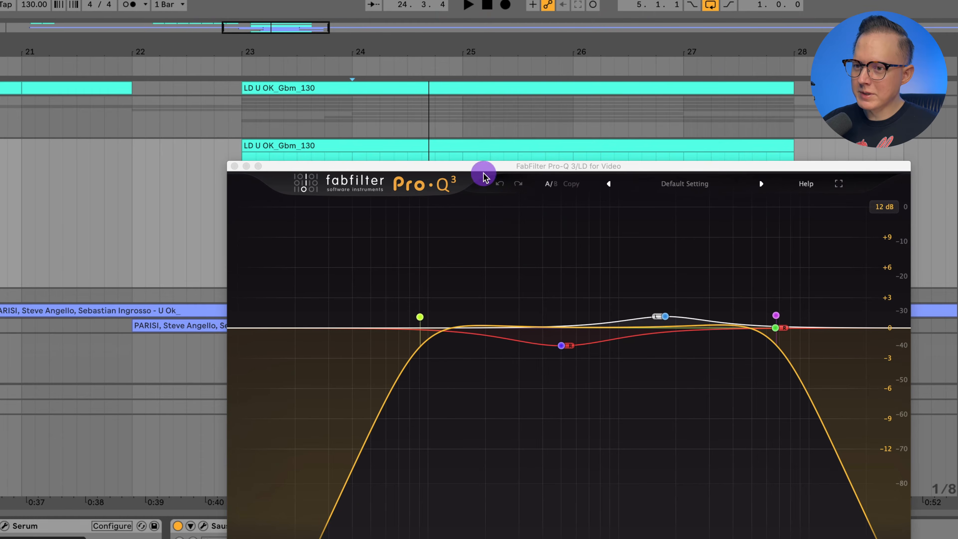
{"action": "left_click_drag", "start_coordinate": [483, 172], "coordinate": [428, 114]}
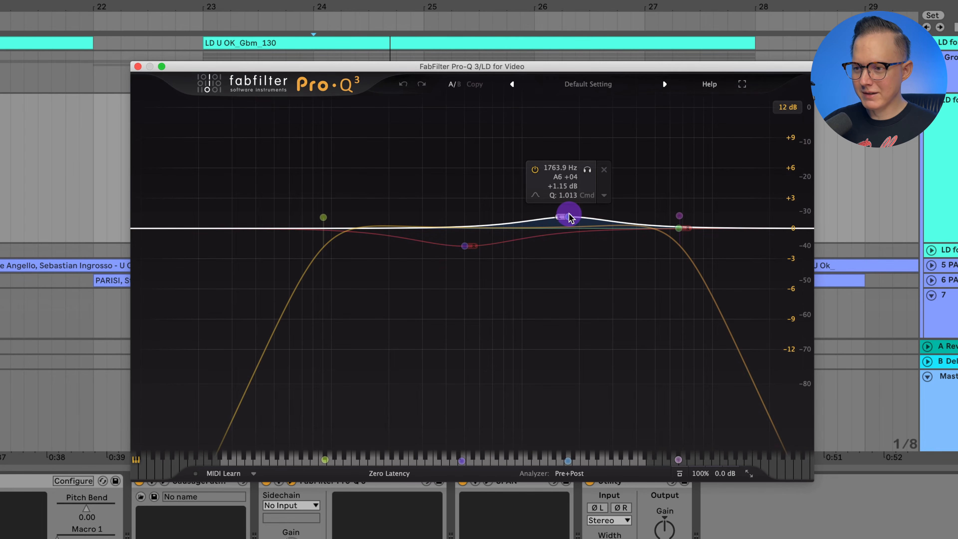
{"action": "key", "text": "space"}
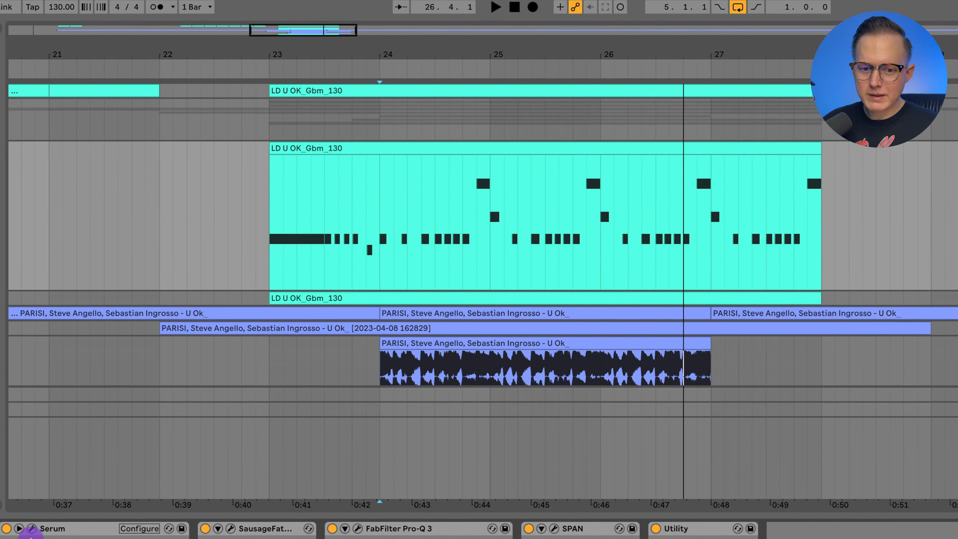
Reopen Serum and audition its pitch bend wheel up and down, checking the ring-mod filter on the effects page
{"action": "left_click", "coordinate": [31, 529]}
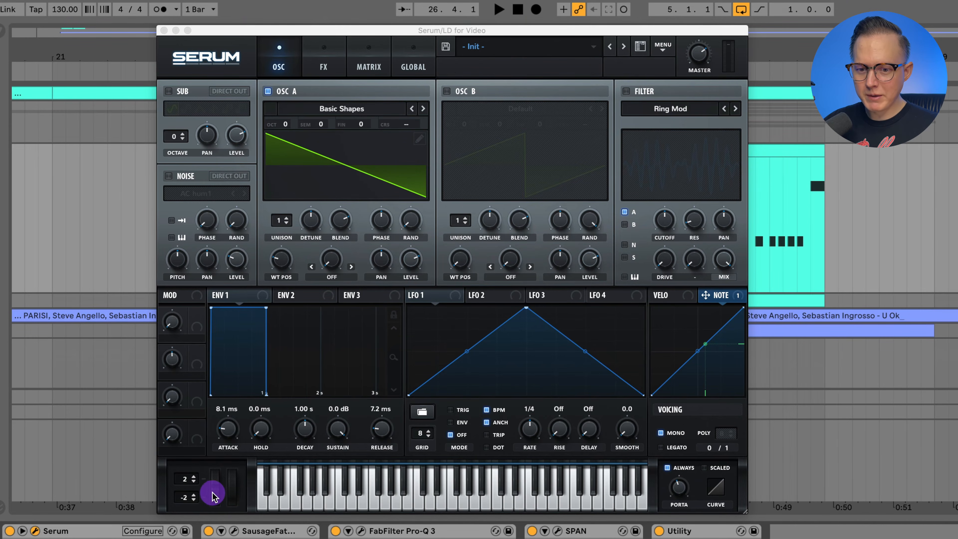
{"action": "left_click_drag", "start_coordinate": [214, 491], "coordinate": [213, 431]}
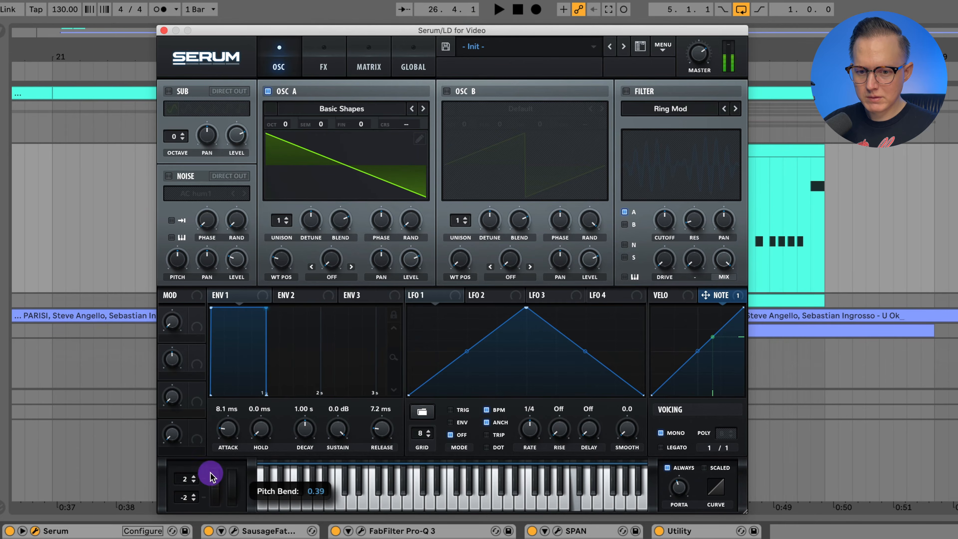
{"action": "left_click_drag", "start_coordinate": [212, 477], "coordinate": [215, 503]}
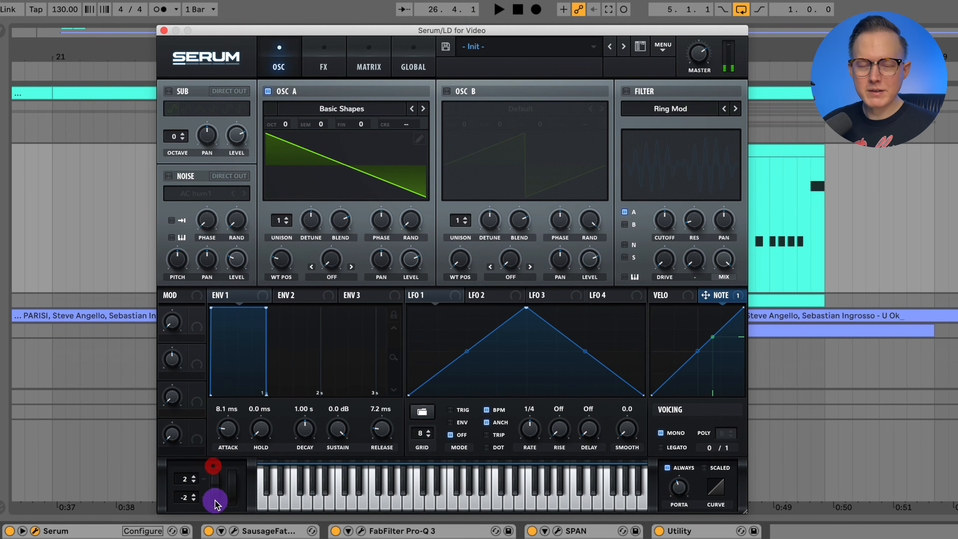
{"action": "left_click", "coordinate": [326, 61]}
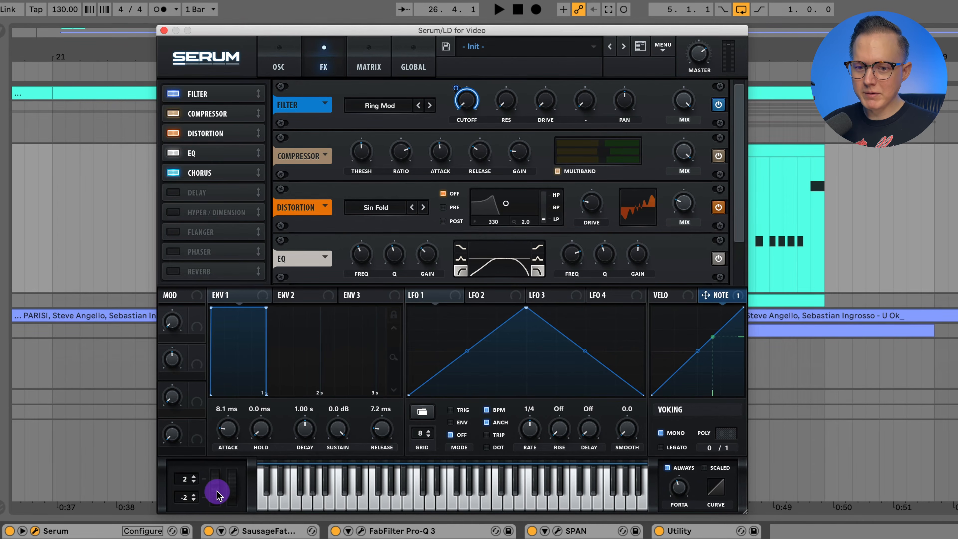
{"action": "left_click_drag", "start_coordinate": [214, 490], "coordinate": [224, 463]}
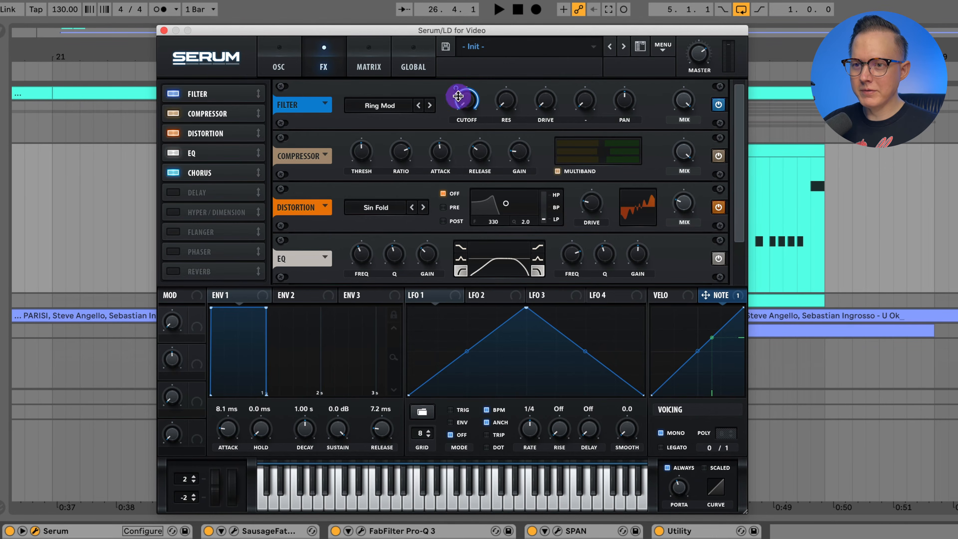
Close Serum and open the LD U OK_Gbm_130 clip to view its Serum Pitch Bend envelope
{"action": "left_click", "coordinate": [163, 30]}
{"action": "double_click", "coordinate": [333, 155]}
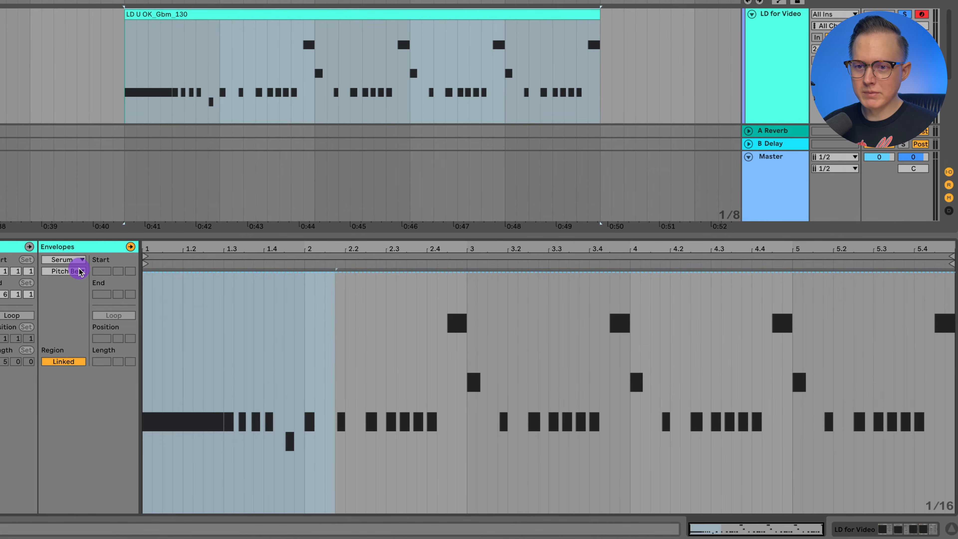
{"action": "left_click", "coordinate": [120, 79]}
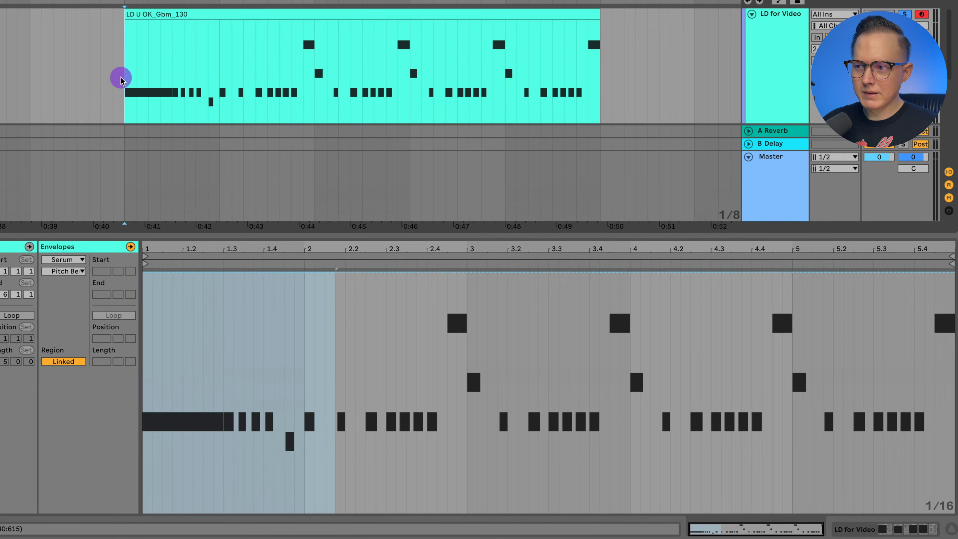
Show the lead track's devices, turn on Configure mode for Serum's exposed parameters, and close the plug-in window
{"action": "left_click", "coordinate": [901, 532]}
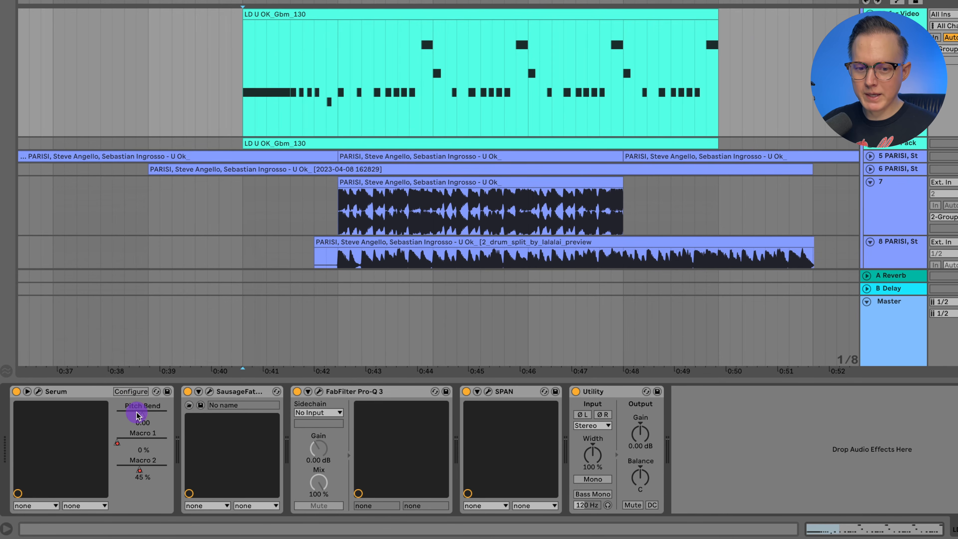
{"action": "left_click", "coordinate": [128, 392]}
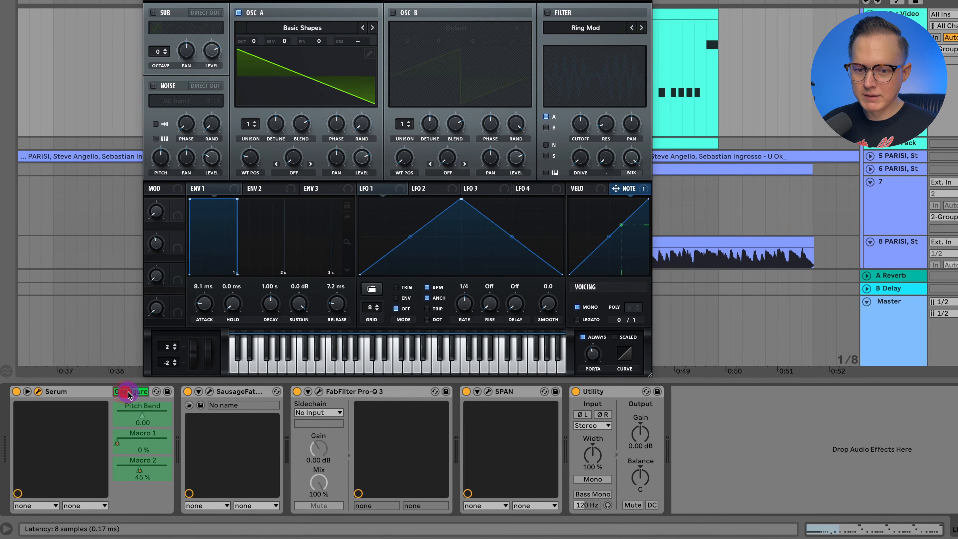
{"action": "left_click", "coordinate": [149, 1]}
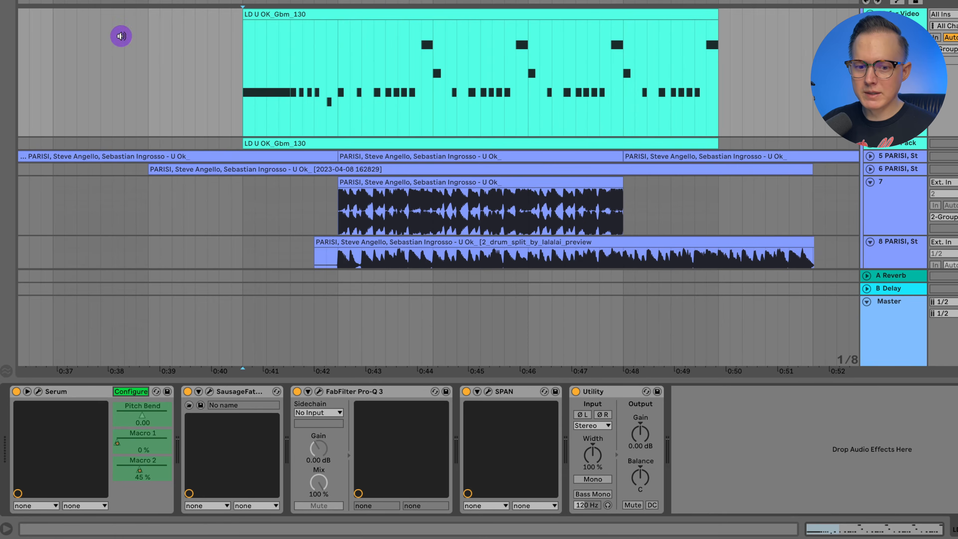
Show the MIDI Ctrl Pitch Bend envelope of the LD U OK_Gbm_130 clip and audition the clip from its start
{"action": "left_click", "coordinate": [27, 391]}
{"action": "left_click", "coordinate": [28, 392]}
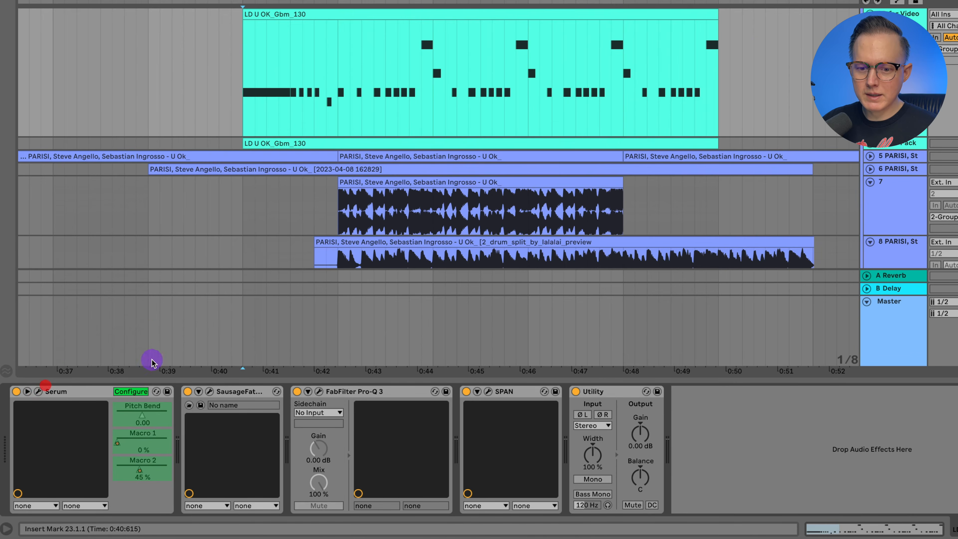
{"action": "double_click", "coordinate": [291, 12]}
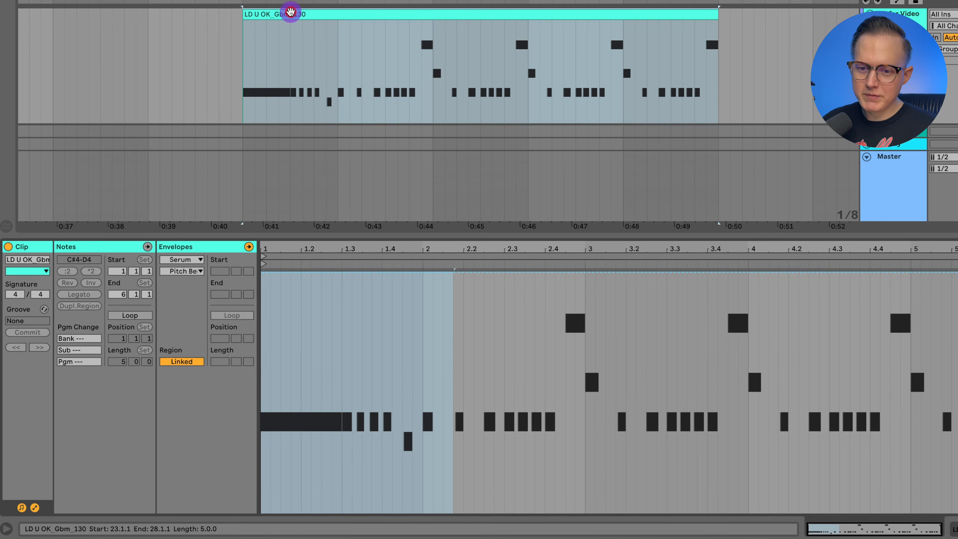
{"action": "left_click", "coordinate": [186, 260]}
{"action": "left_click", "coordinate": [190, 270]}
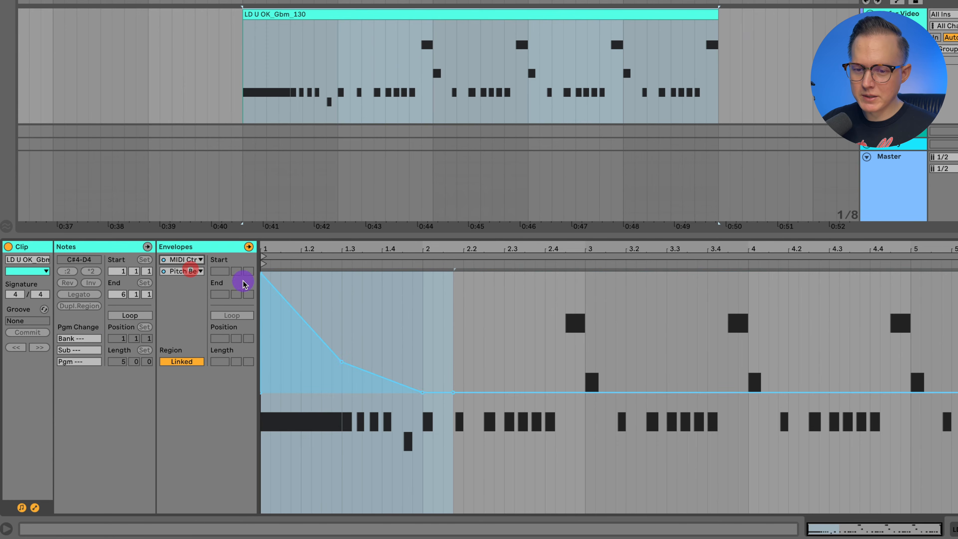
{"action": "left_click", "coordinate": [243, 90]}
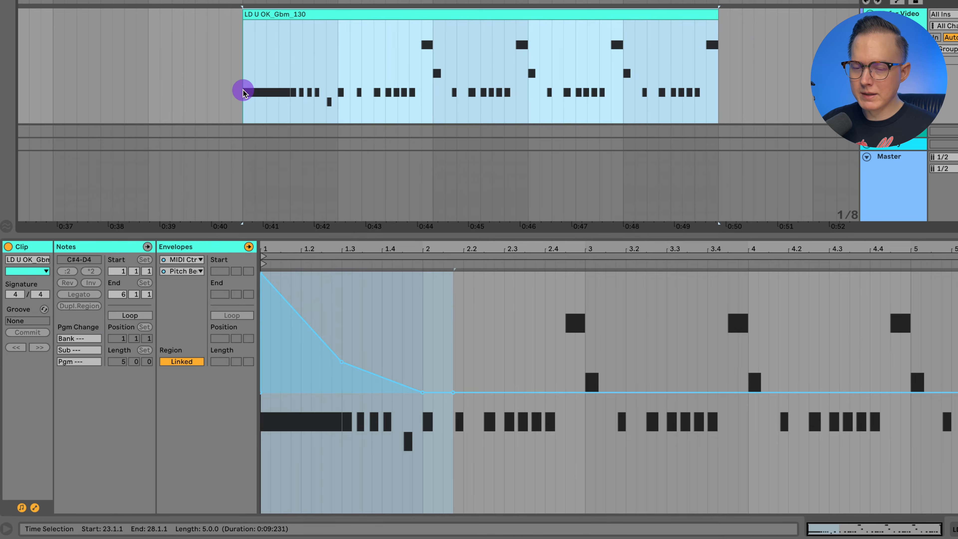
{"action": "key", "text": "space"}
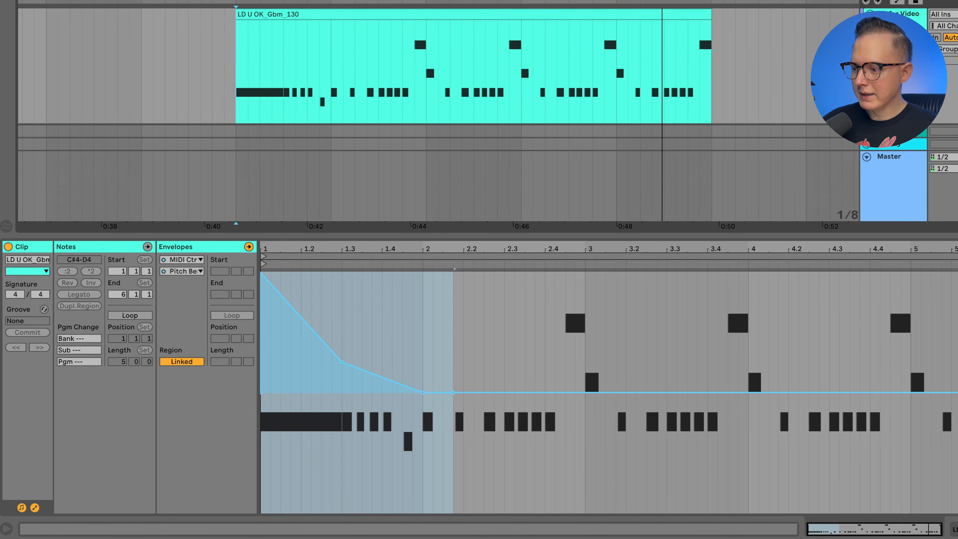
Set Serum's pitch bend range to 5 semitones up and -5 down, and audition the lead
{"action": "left_click", "coordinate": [955, 529]}
{"action": "left_click", "coordinate": [39, 392]}
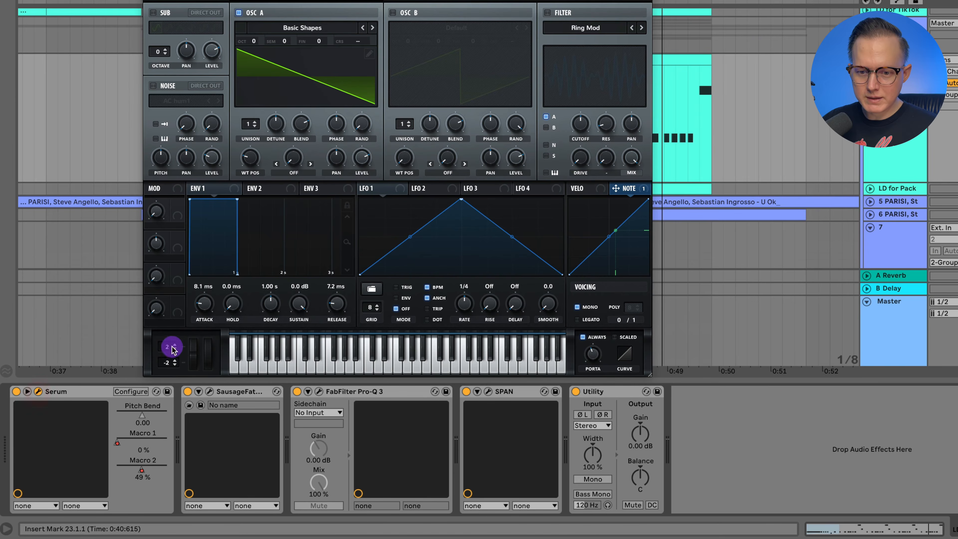
{"action": "left_click_drag", "start_coordinate": [165, 350], "coordinate": [165, 371]}
{"action": "key", "text": "space"}
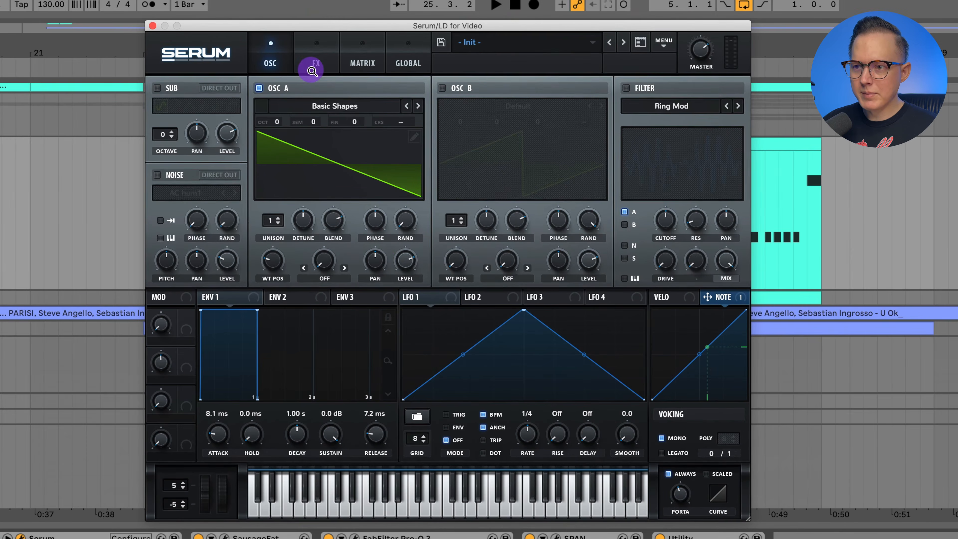
Assign Macro 2 to the Pan of the Ring Mod filter in Serum's effects, audition it, and close the plug-in window
{"action": "left_click", "coordinate": [314, 66]}
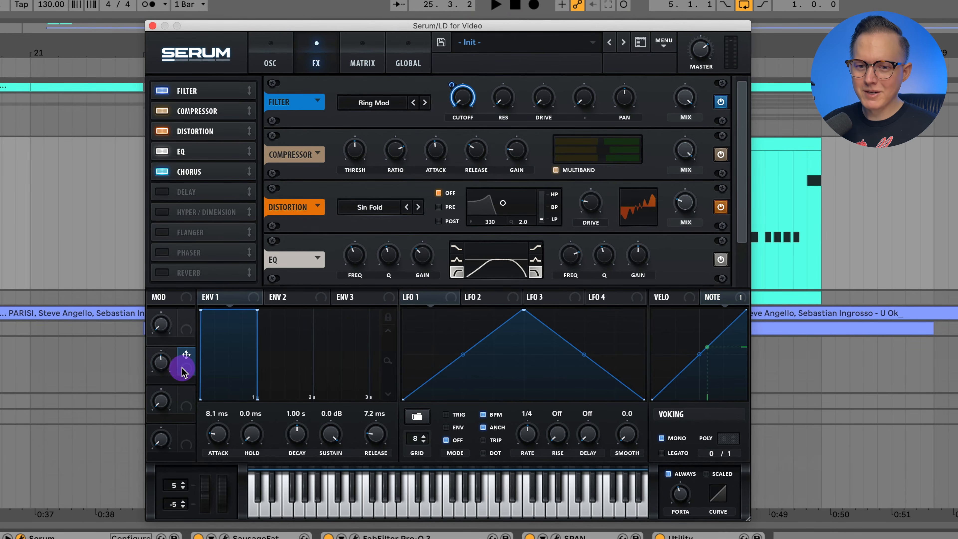
{"action": "left_click_drag", "start_coordinate": [186, 372], "coordinate": [606, 224]}
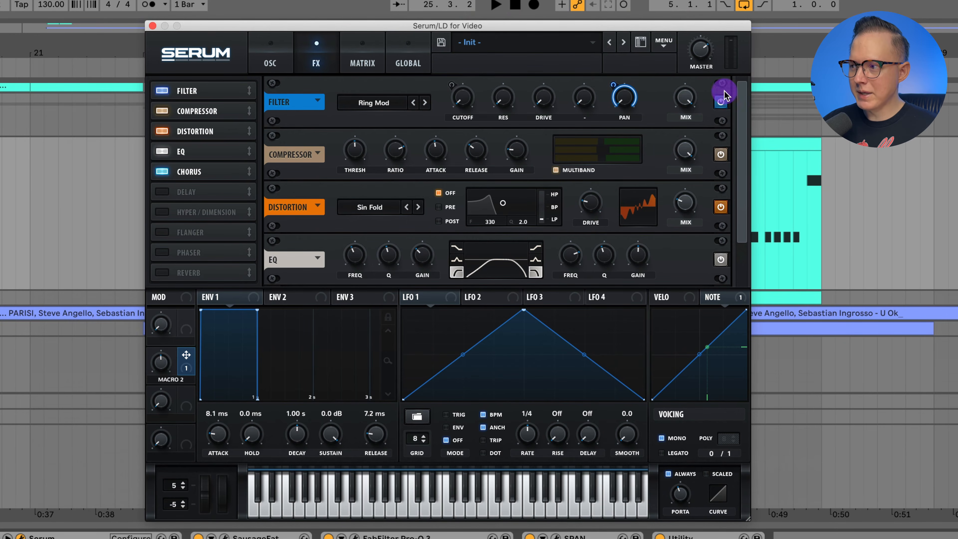
{"action": "key", "text": "space"}
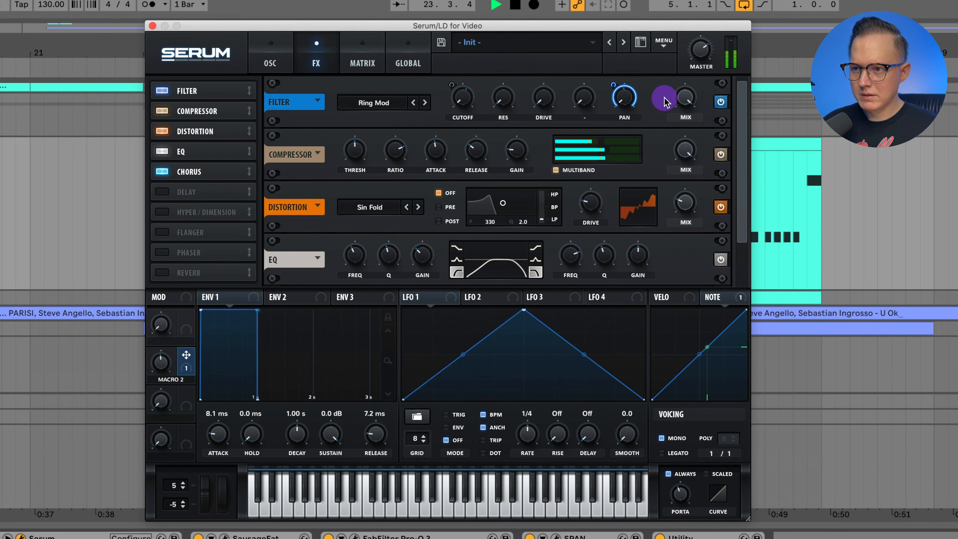
{"action": "left_click", "coordinate": [152, 25]}
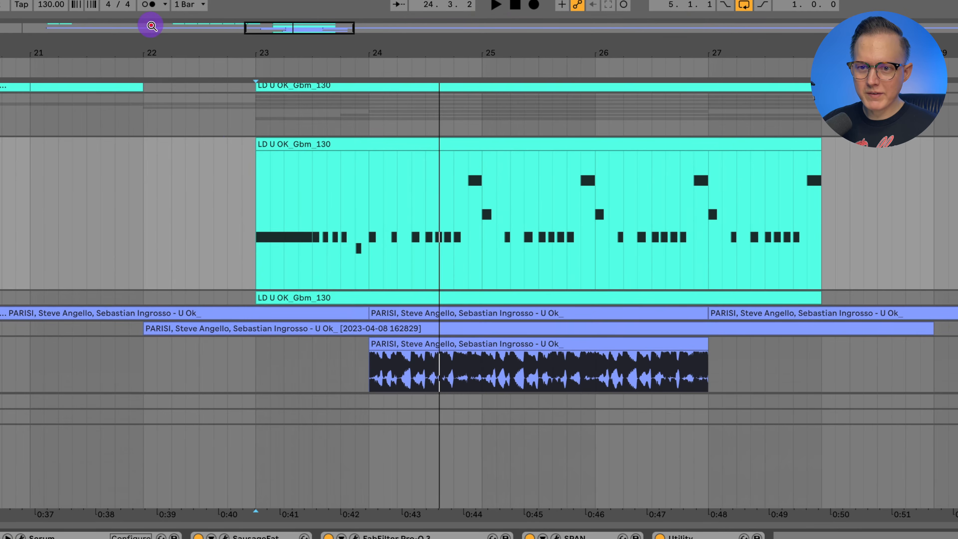
Show Serum's Macro 2 automation on the LD for Video track and shape it from 45% at bar 23 to 49% at bar 24
{"action": "left_click", "coordinate": [230, 189]}
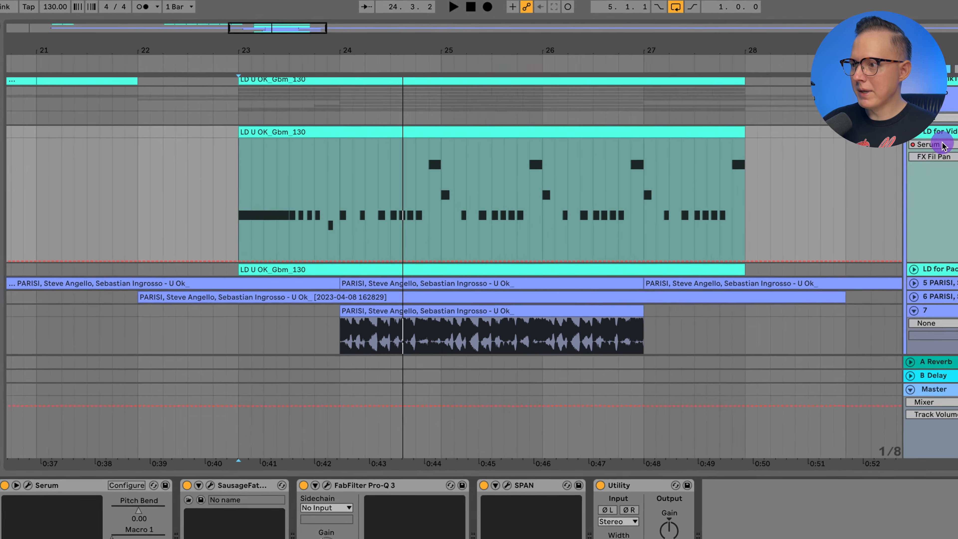
{"action": "left_click", "coordinate": [795, 124]}
{"action": "left_click", "coordinate": [792, 141]}
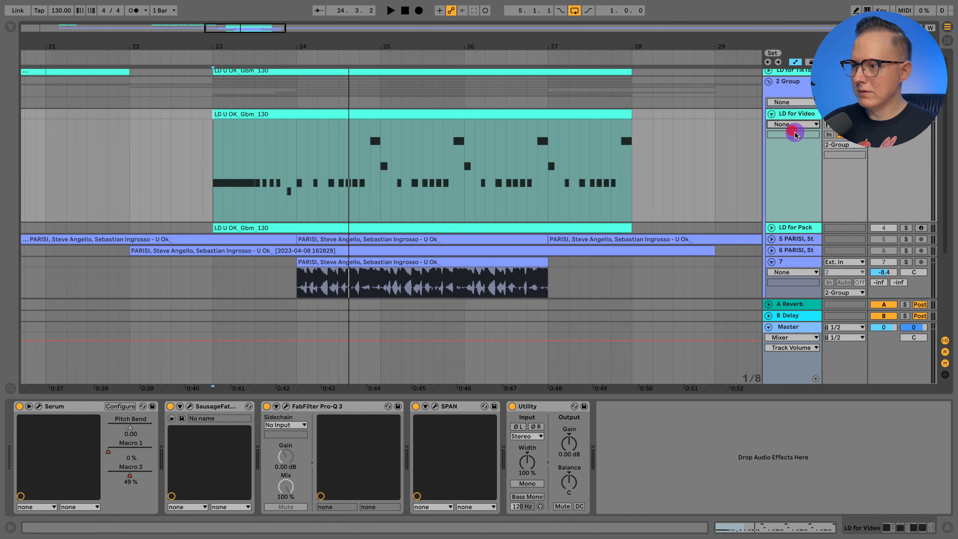
{"action": "left_click", "coordinate": [794, 125]}
{"action": "left_click", "coordinate": [796, 142]}
{"action": "left_click", "coordinate": [796, 136]}
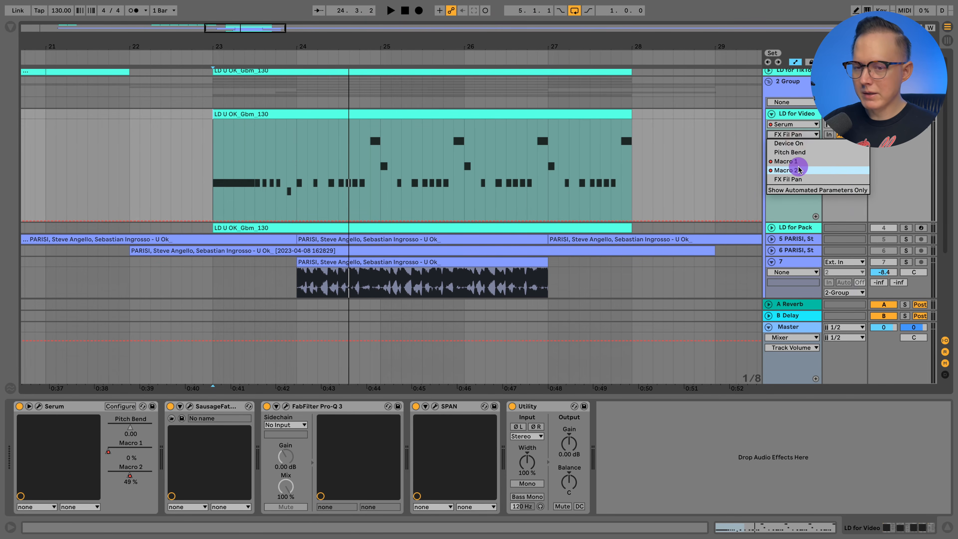
{"action": "left_click", "coordinate": [786, 170]}
{"action": "left_click_drag", "start_coordinate": [213, 156], "coordinate": [214, 177]}
{"action": "left_click_drag", "start_coordinate": [297, 171], "coordinate": [298, 172]}
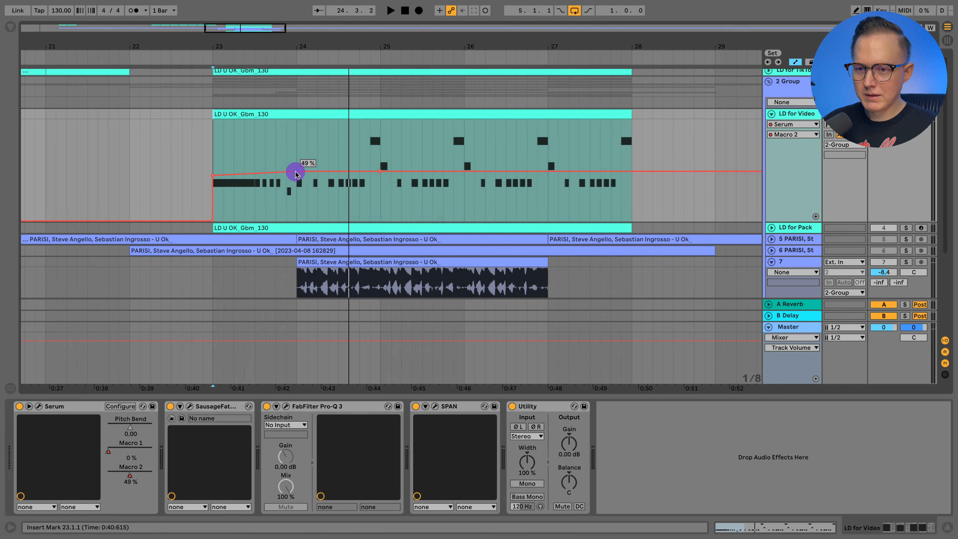
Audition the lead from bar 24 while checking its spectrum and stereo correlation in SPAN, and close the analyzer
{"action": "left_click", "coordinate": [297, 172]}
{"action": "key", "text": "space"}
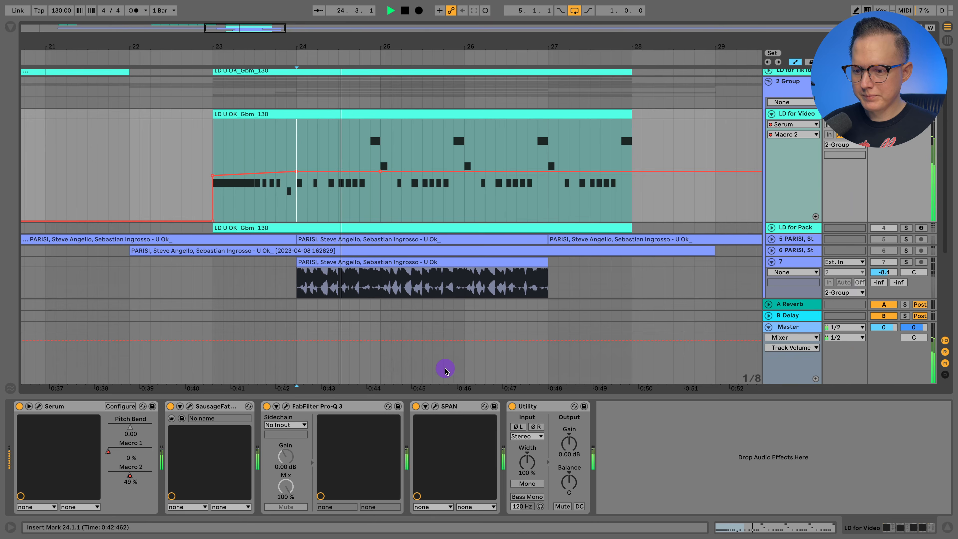
{"action": "left_click", "coordinate": [435, 406]}
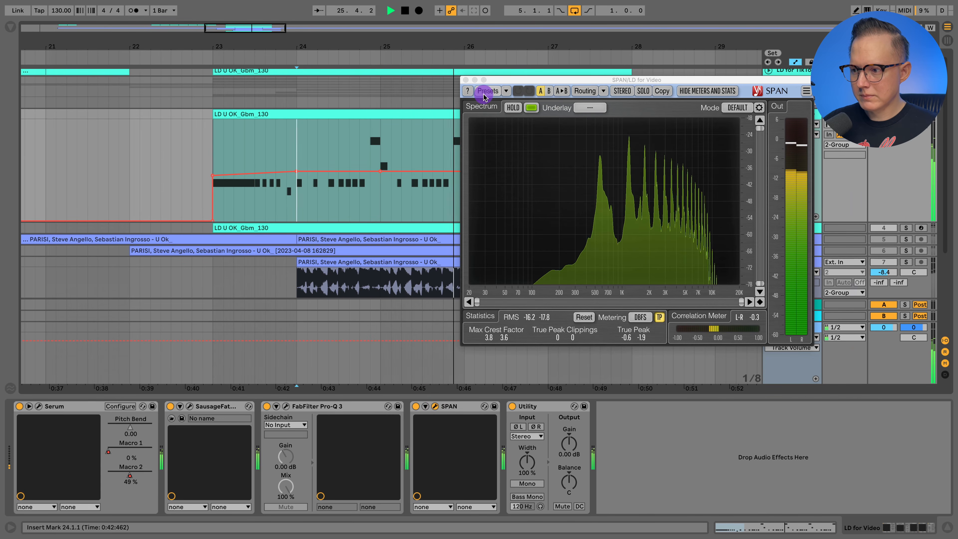
{"action": "key", "text": "space"}
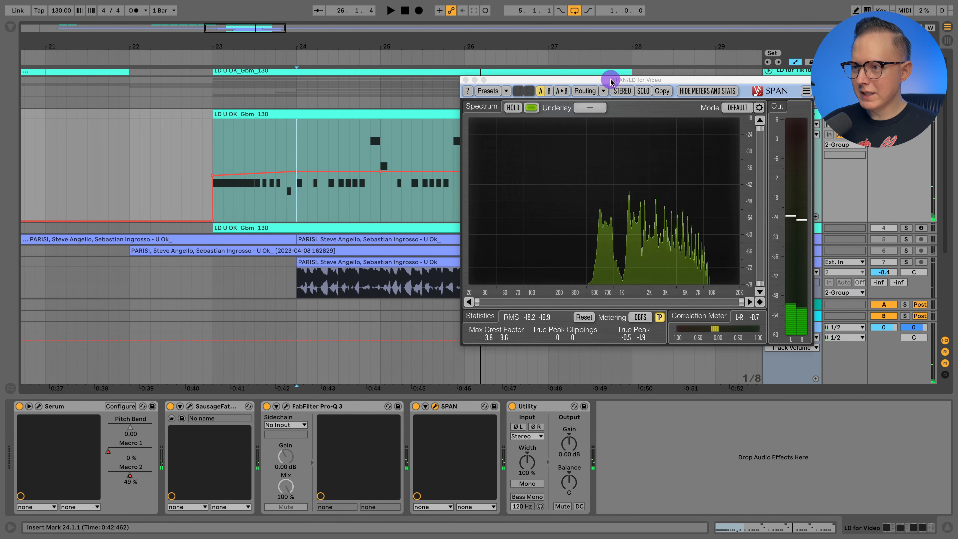
{"action": "left_click_drag", "start_coordinate": [611, 81], "coordinate": [536, 76]}
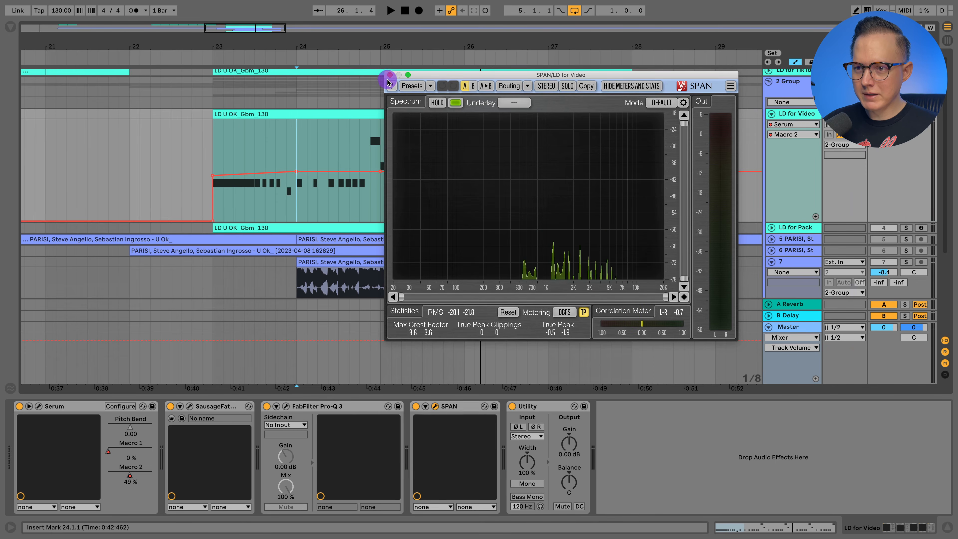
{"action": "left_click", "coordinate": [390, 75]}
Raise the Macro 2 automation from bar 24 onward to 50% and check the stereo correlation in SPAN during playback
{"action": "left_click_drag", "start_coordinate": [381, 172], "coordinate": [381, 170]}
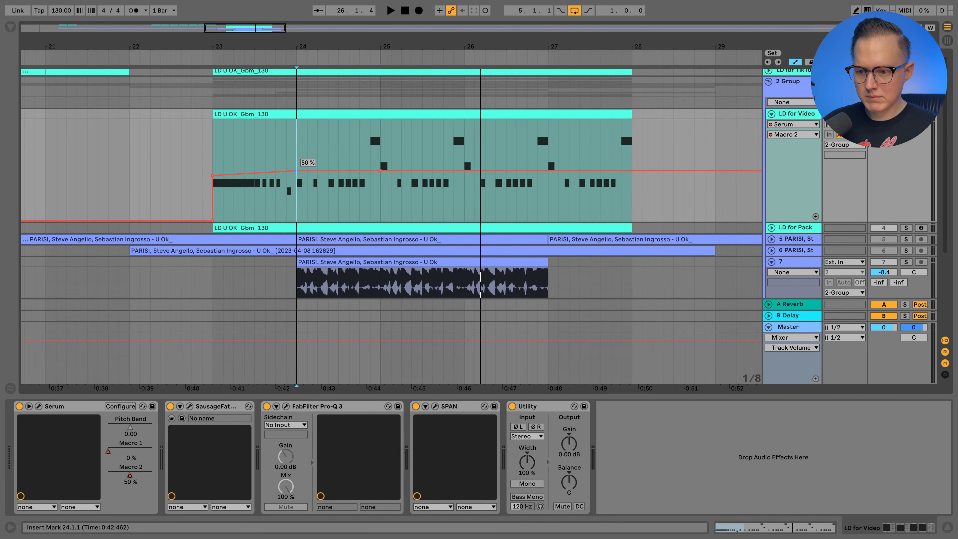
{"action": "left_click", "coordinate": [435, 406]}
{"action": "key", "text": "space"}
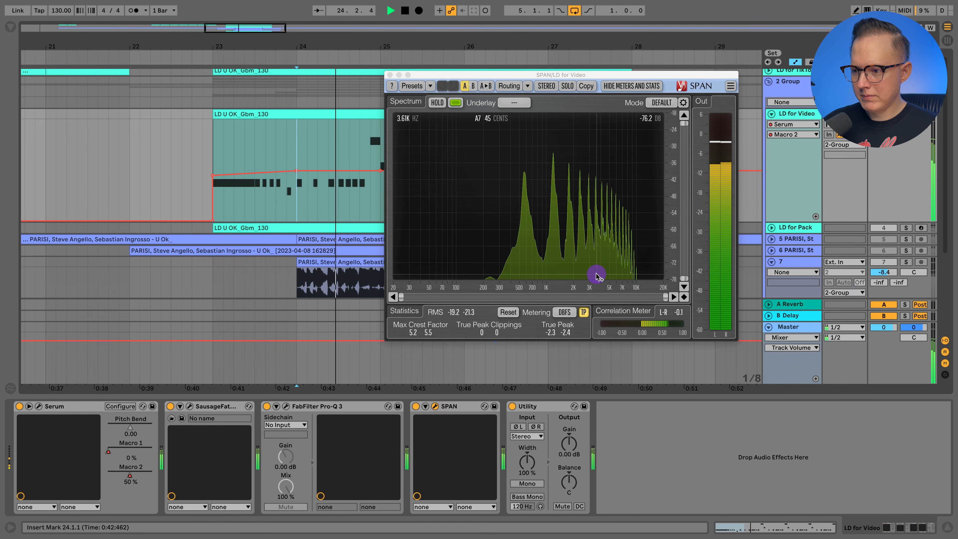
{"action": "left_click", "coordinate": [390, 75]}
Play the lead from bar 23 with SPAN open to compare stereo correlation across the Macro 2 automation rise
{"action": "left_click", "coordinate": [200, 153]}
{"action": "key", "text": "space"}
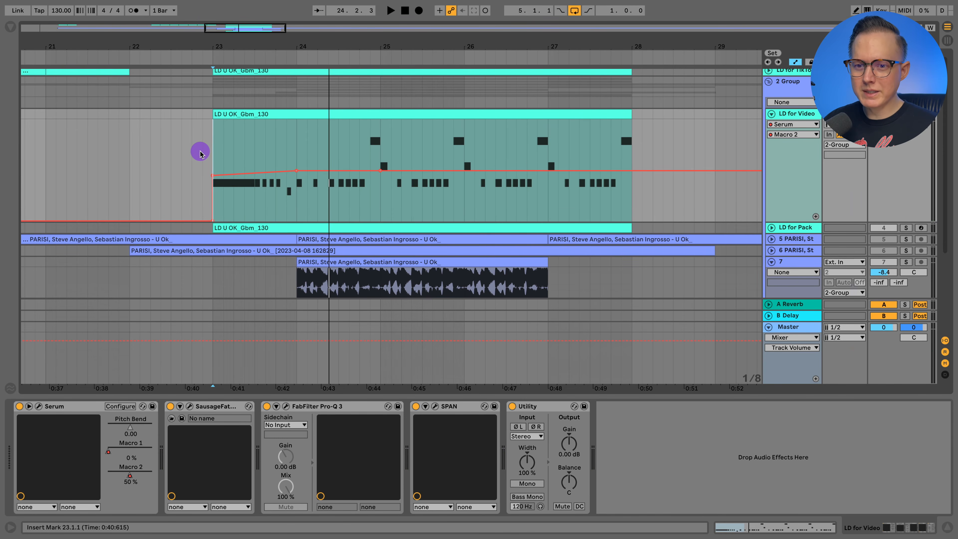
{"action": "left_click", "coordinate": [212, 152]}
{"action": "mouse_move", "coordinate": [211, 175]}
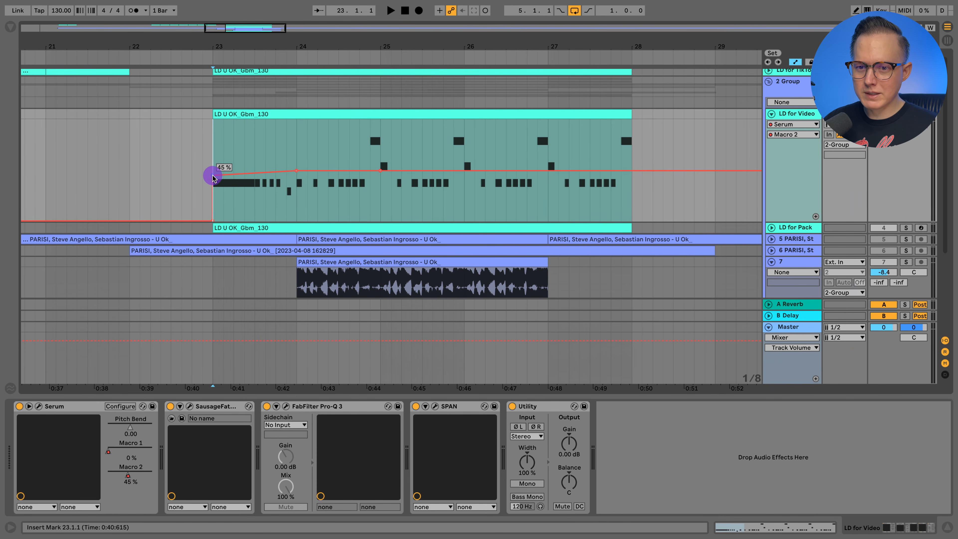
{"action": "left_click", "coordinate": [435, 406]}
{"action": "key", "text": "space"}
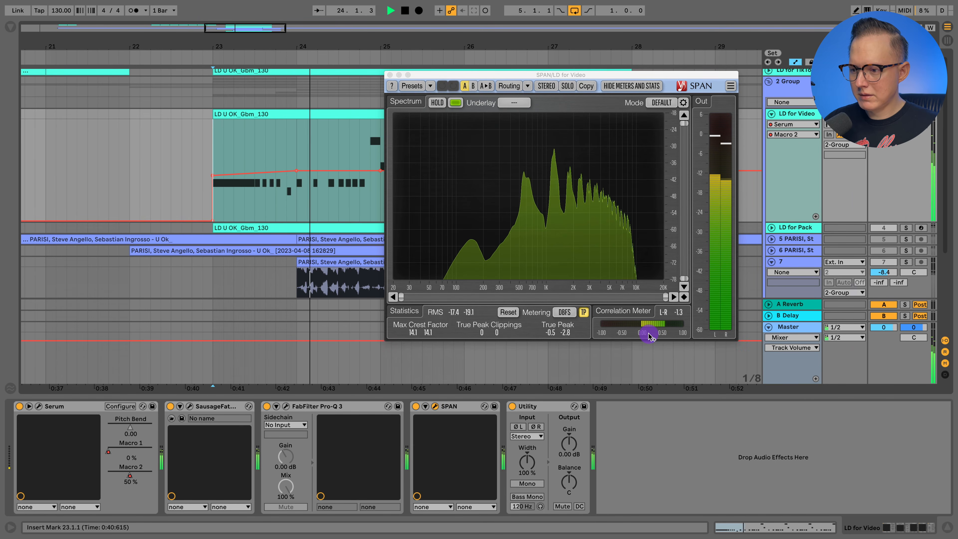
{"action": "left_click", "coordinate": [232, 213]}
{"action": "key", "text": "space"}
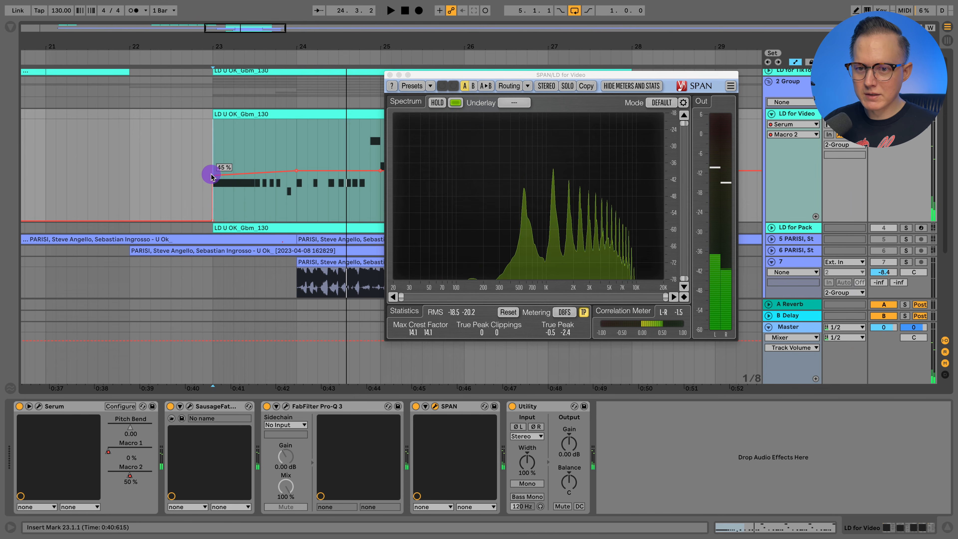
Remove the Macro 2 automation points at bar 23 to flatten the line, and audition the clip with SPAN open
{"action": "left_click", "coordinate": [212, 221]}
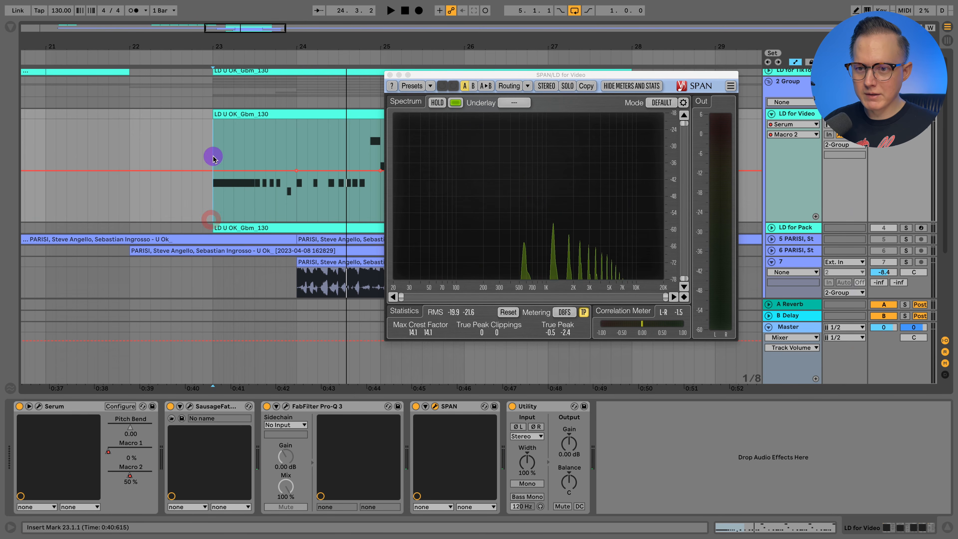
{"action": "key", "text": "space"}
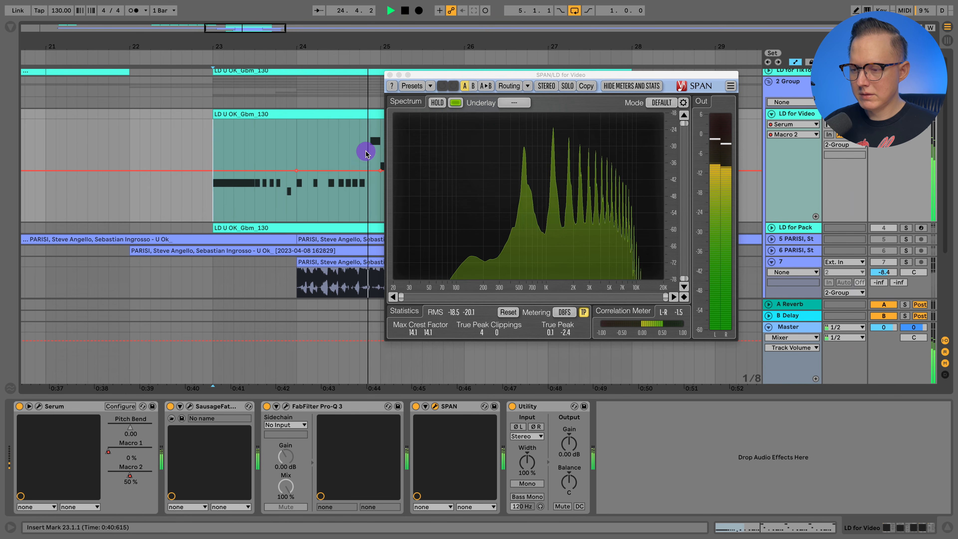
{"action": "key", "text": "space"}
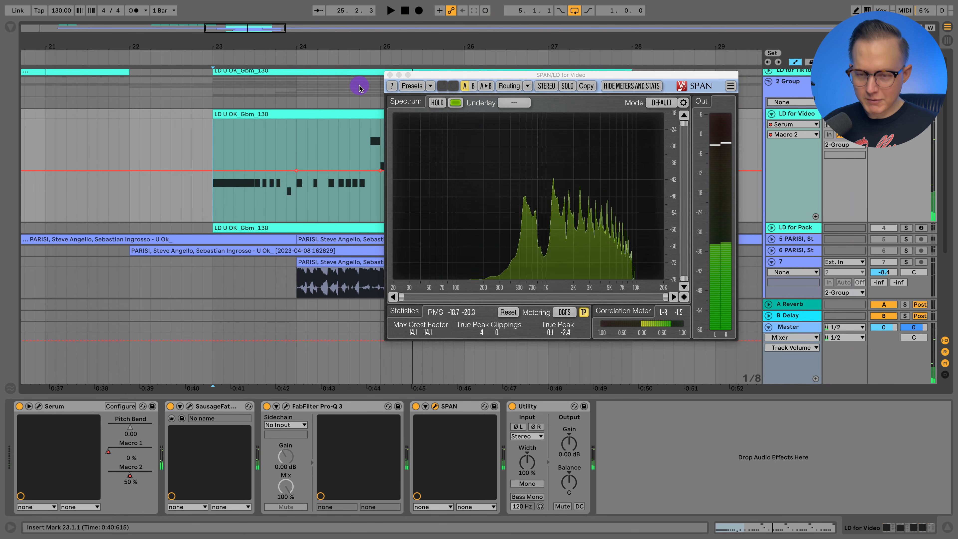
Set the Macro 2 automation at bar 23 to 45% so it ramps up toward bar 24, and close SPAN
{"action": "mouse_move", "coordinate": [213, 171]}
{"action": "left_mouse_down"}
{"action": "mouse_move", "coordinate": [219, 225]}
{"action": "mouse_move", "coordinate": [213, 155]}
{"action": "mouse_move", "coordinate": [213, 190]}
{"action": "mouse_move", "coordinate": [213, 176]}
{"action": "left_mouse_up"}
{"action": "left_click", "coordinate": [213, 157]}
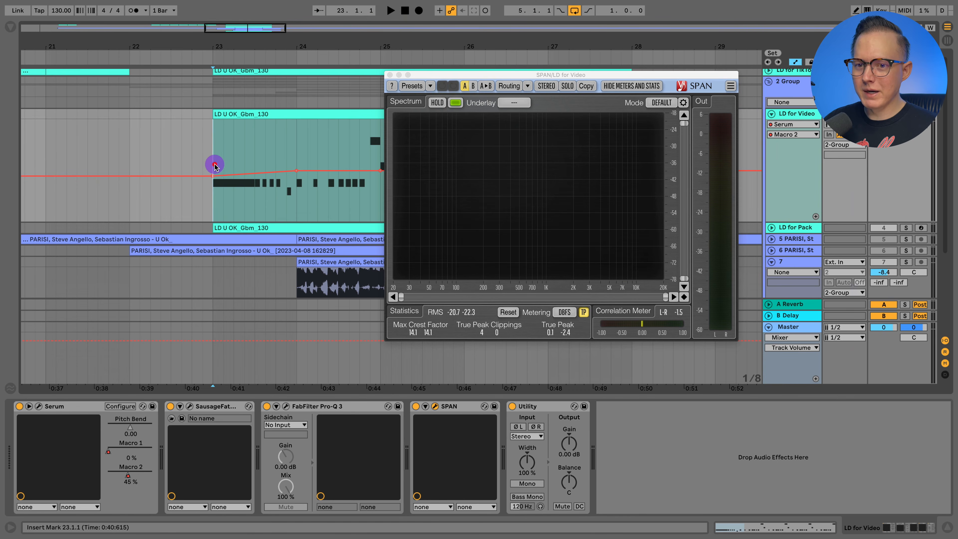
{"action": "left_click", "coordinate": [391, 75]}
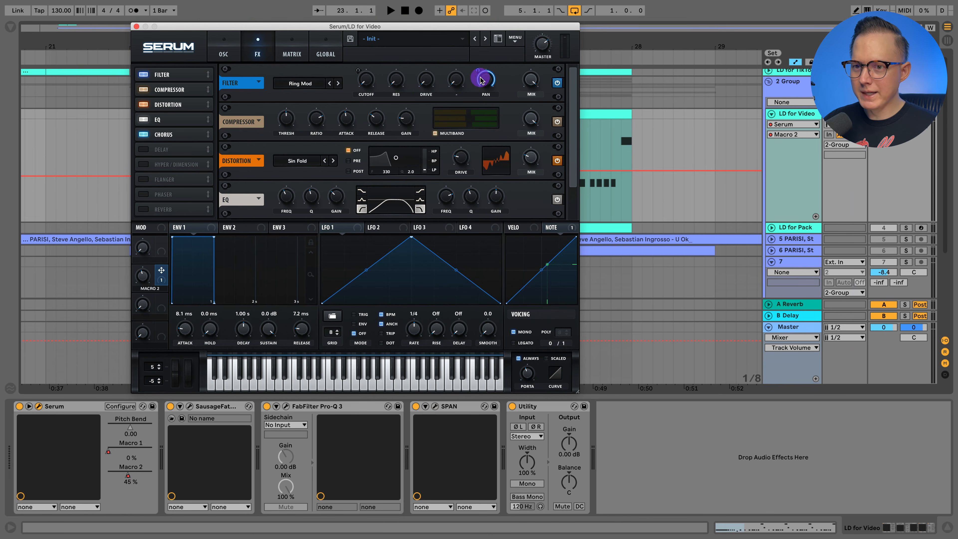
Audition the lead with Serum's effects in view, then close Serum and hide the automation lanes and device view
{"action": "key", "text": "space"}
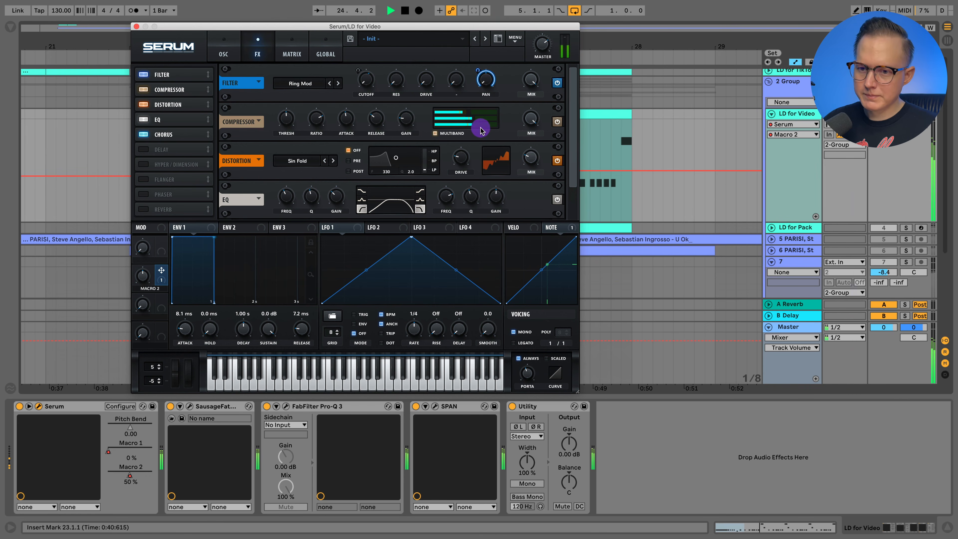
{"action": "scroll", "coordinate": [321, 113], "scroll_direction": "down", "scroll_amount": 1}
{"action": "left_click", "coordinate": [136, 27]}
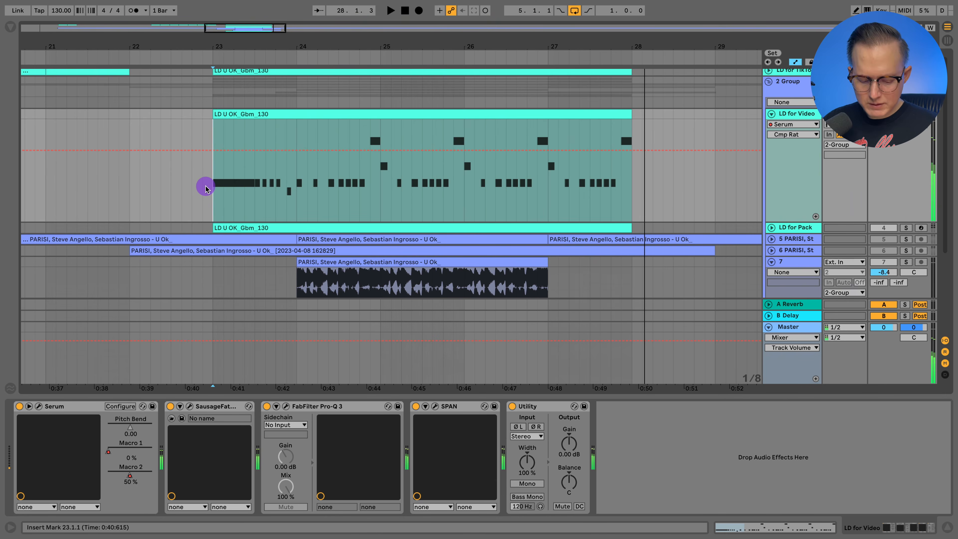
{"action": "left_click", "coordinate": [205, 186]}
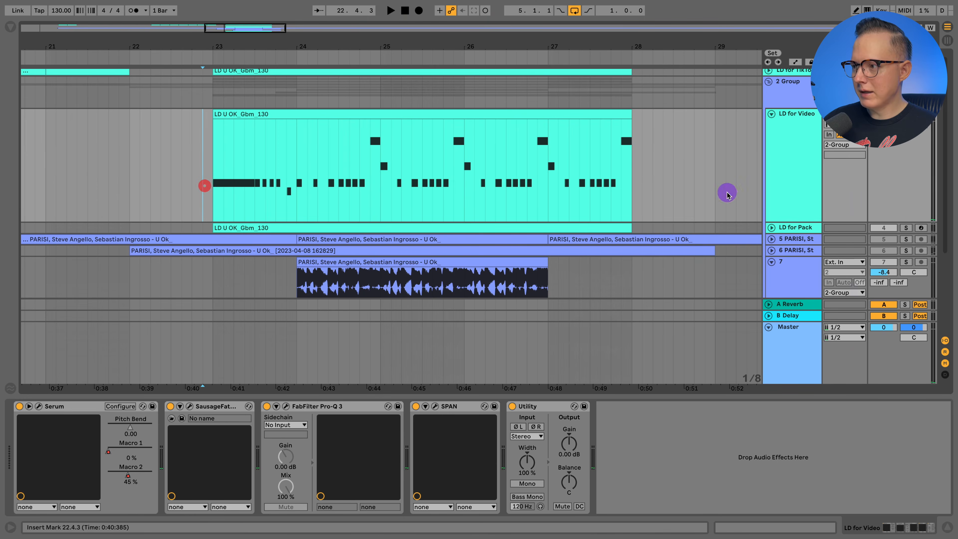
{"action": "left_click", "coordinate": [947, 528]}
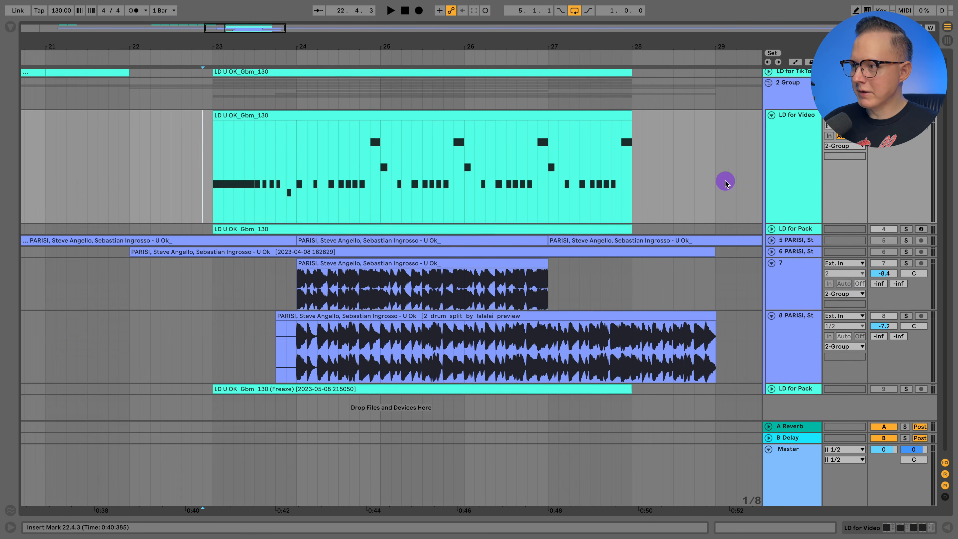
Look over the arrangement tracks, play the lead, and bring up Serum's effects page for review
{"action": "scroll", "coordinate": [478, 241], "scroll_direction": "down", "scroll_amount": 1}
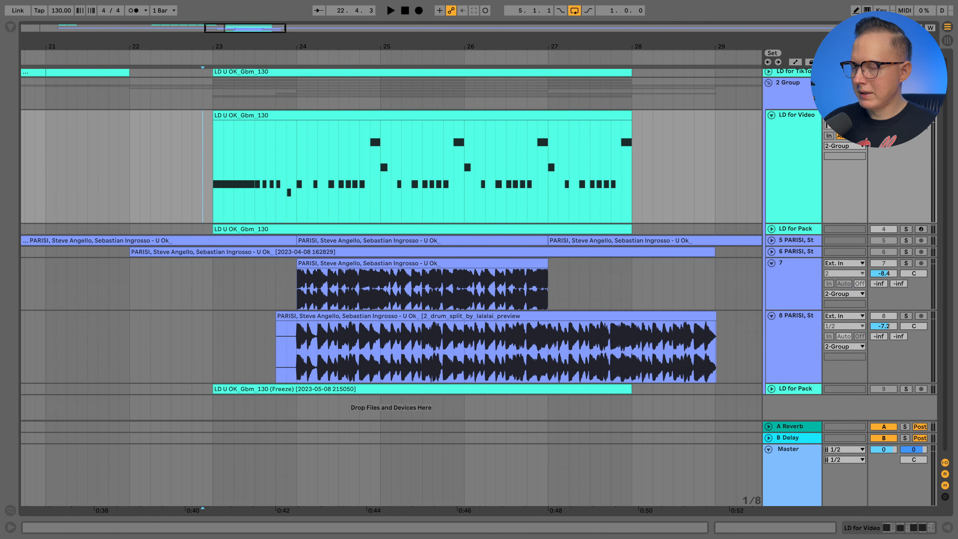
{"action": "scroll", "coordinate": [478, 242], "scroll_direction": "up", "scroll_amount": 1}
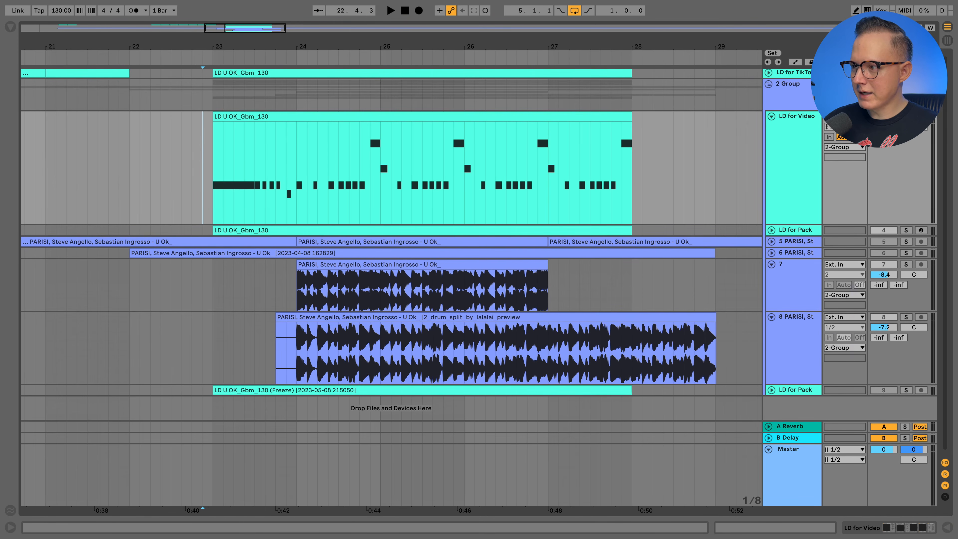
{"action": "key", "text": "space"}
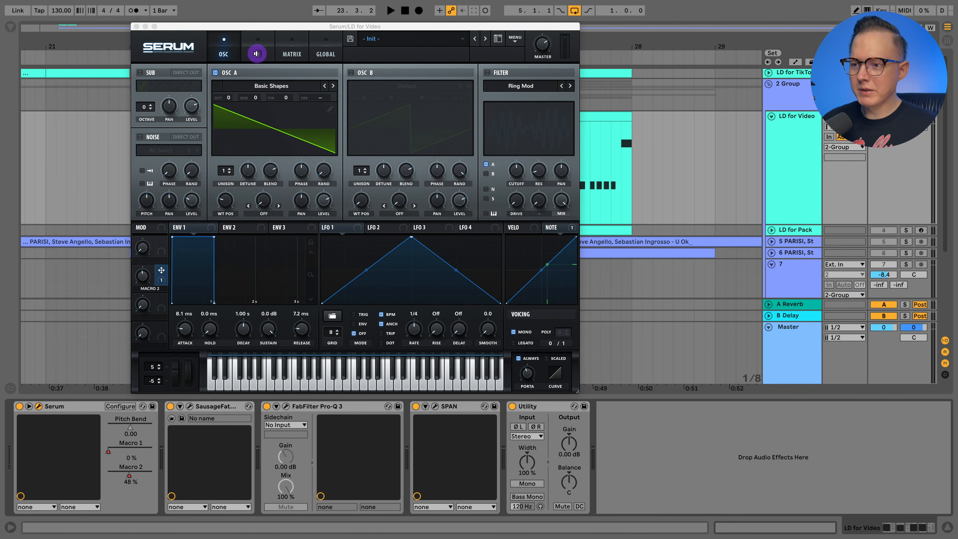
{"action": "left_click", "coordinate": [257, 53]}
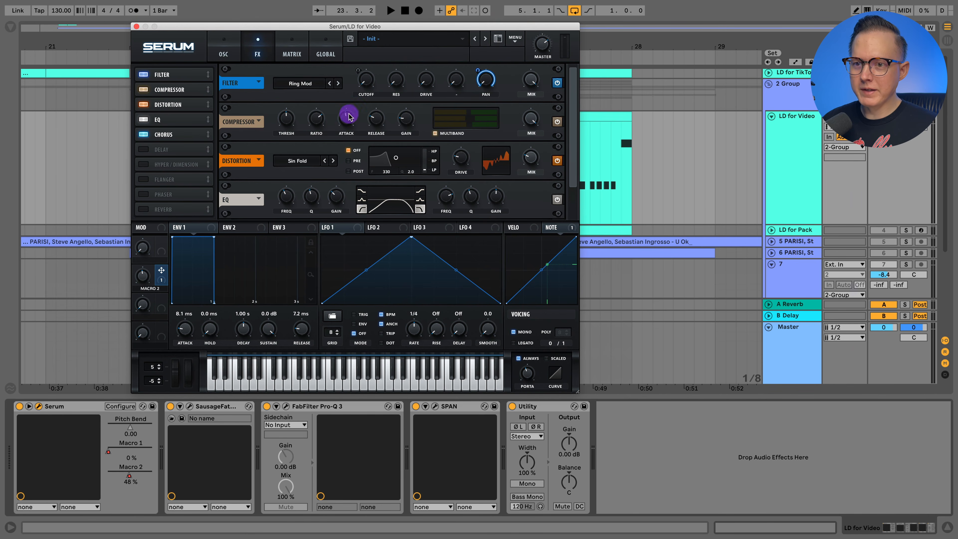